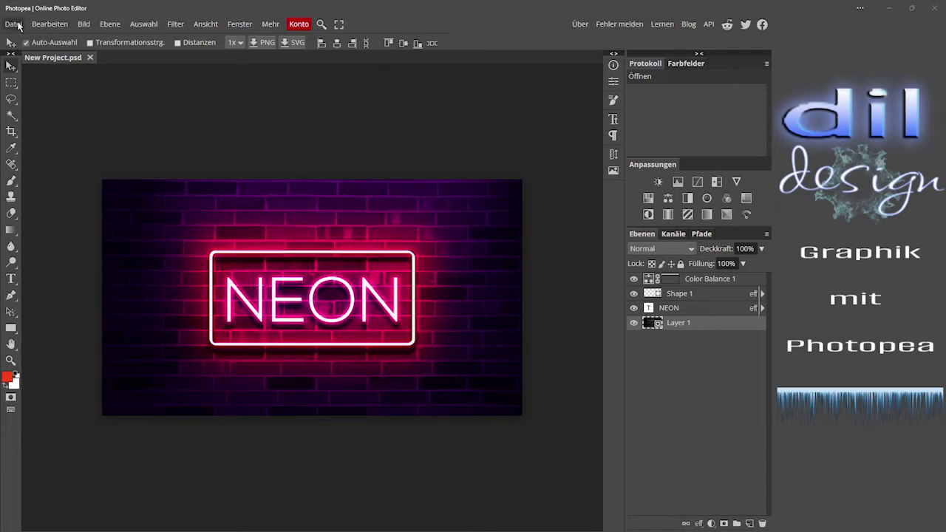
Reapply the NEON image's size unchanged at 1280 × 720 pixels, 72 DPI.
left_click(15, 24)
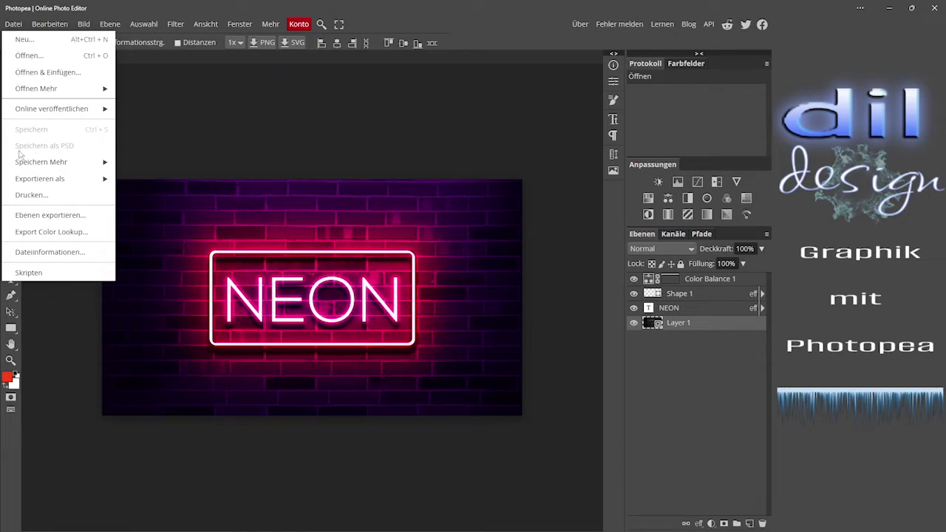
mouse_move(42, 162)
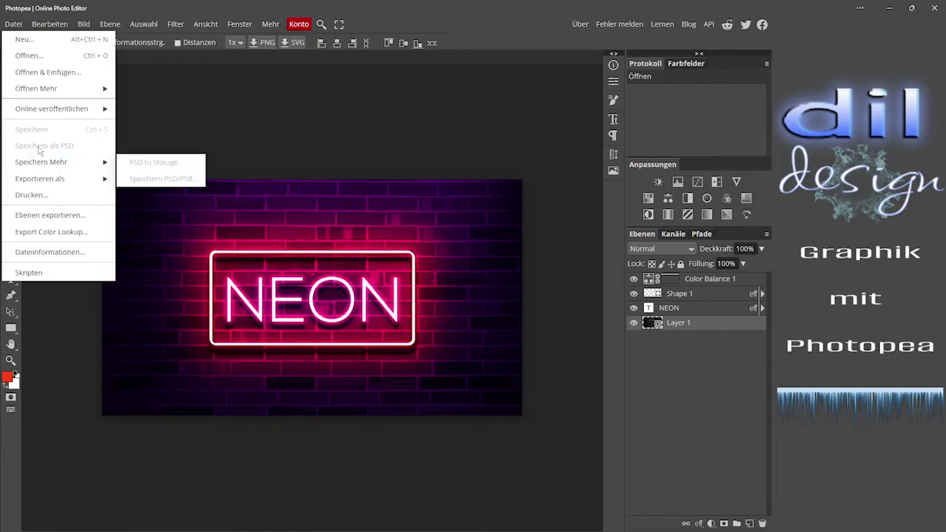
left_click(171, 125)
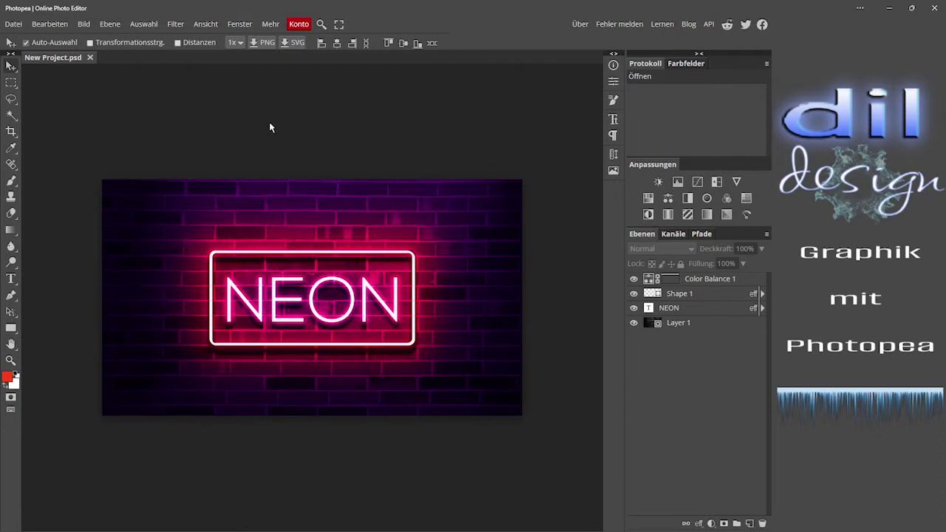
left_click(84, 26)
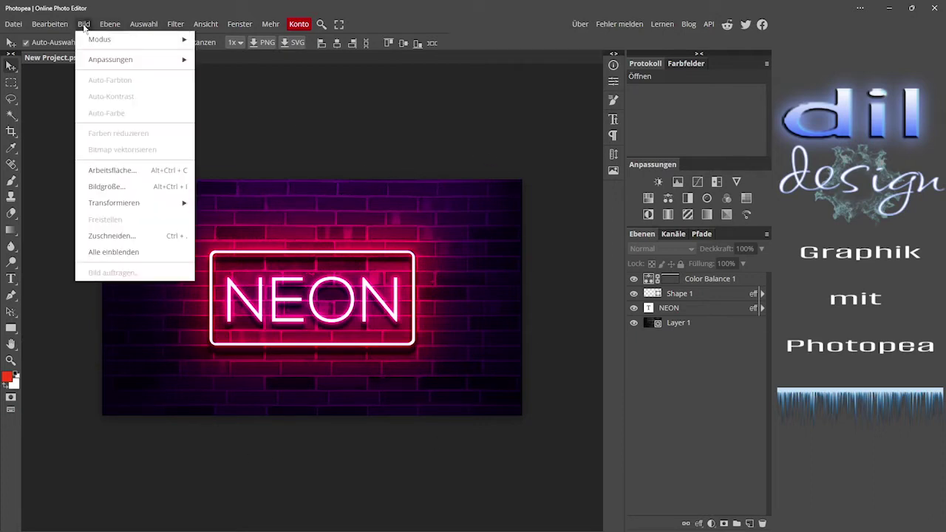
left_click(118, 186)
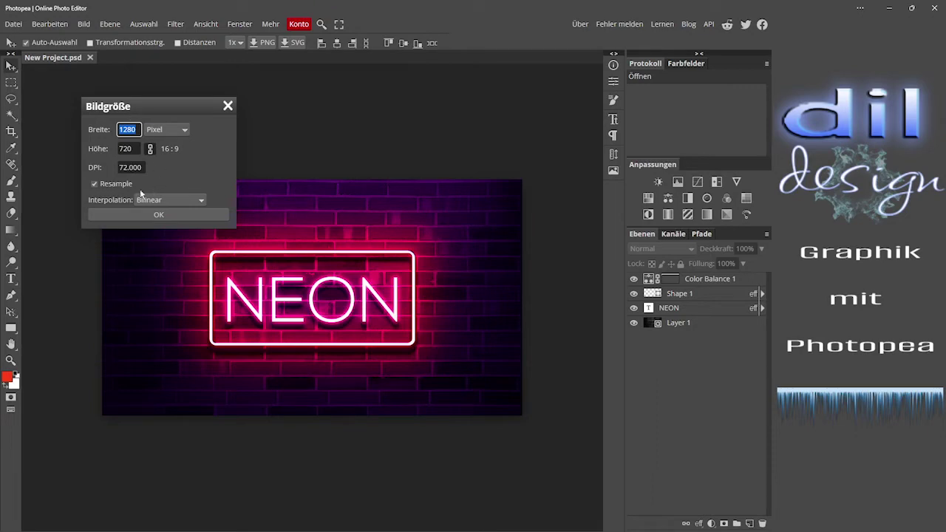
left_click(170, 216)
left_click(171, 216)
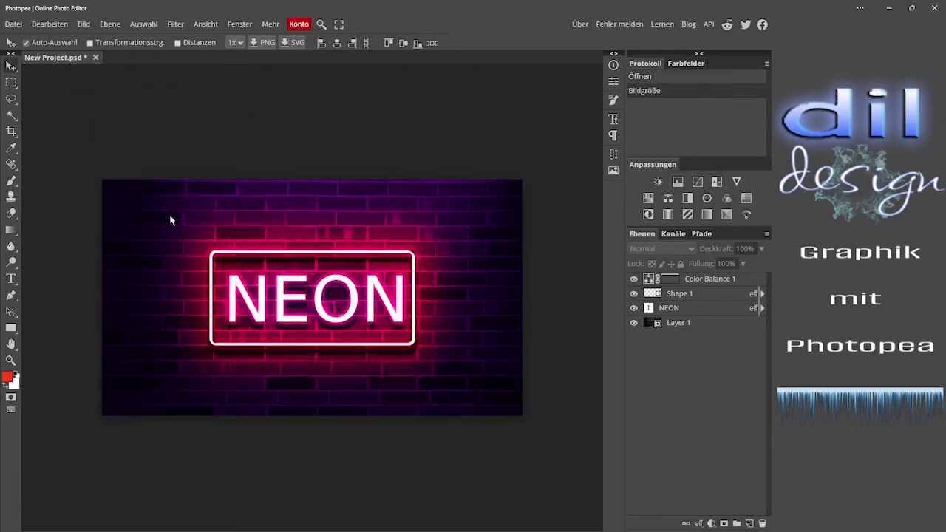
Create a new blank 1280 × 720 document named Neues Projekt.
left_click(14, 24)
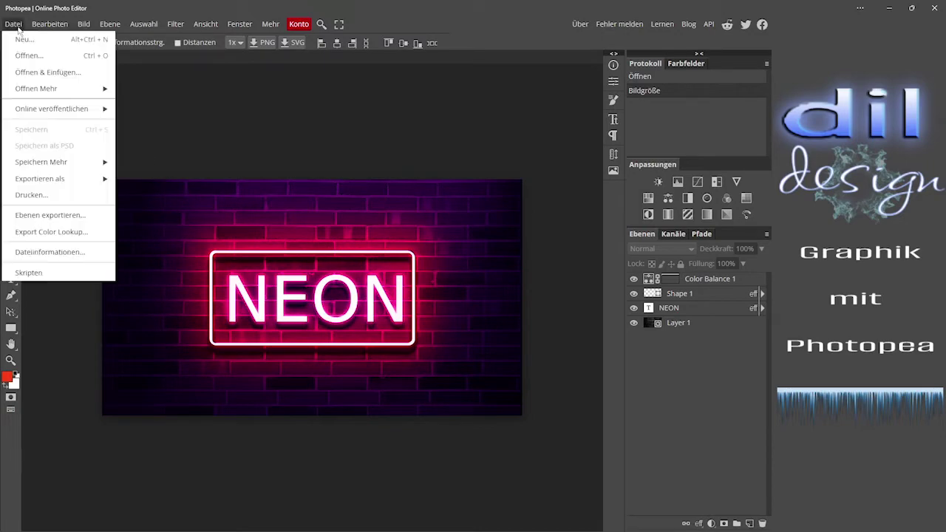
left_click(18, 35)
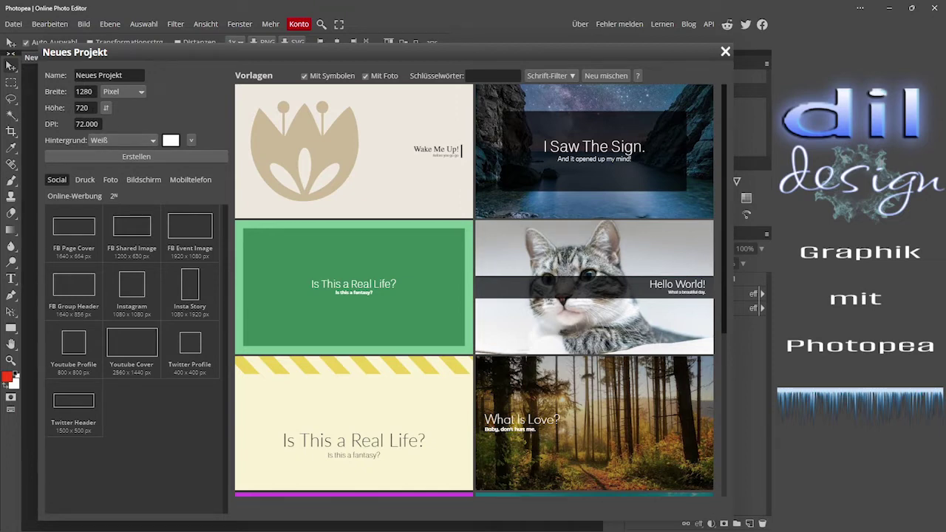
left_click(140, 159)
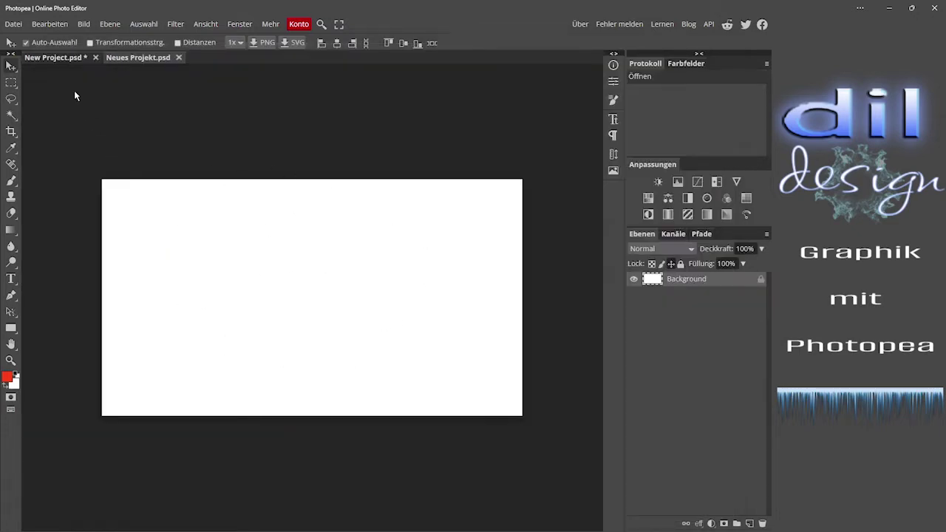
Copy all four NEON layers, Color Balance 1 through Layer 1, into Neues Projekt.
left_click(59, 60)
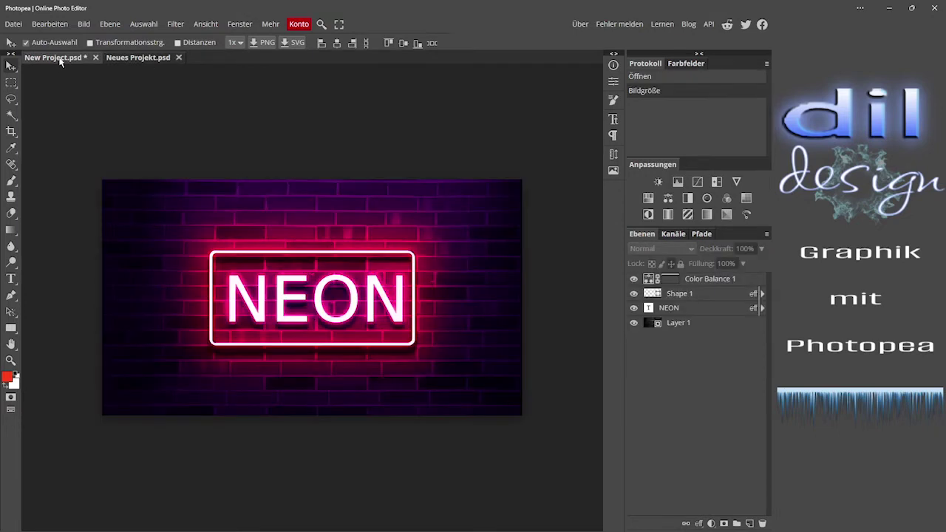
left_click(698, 281)
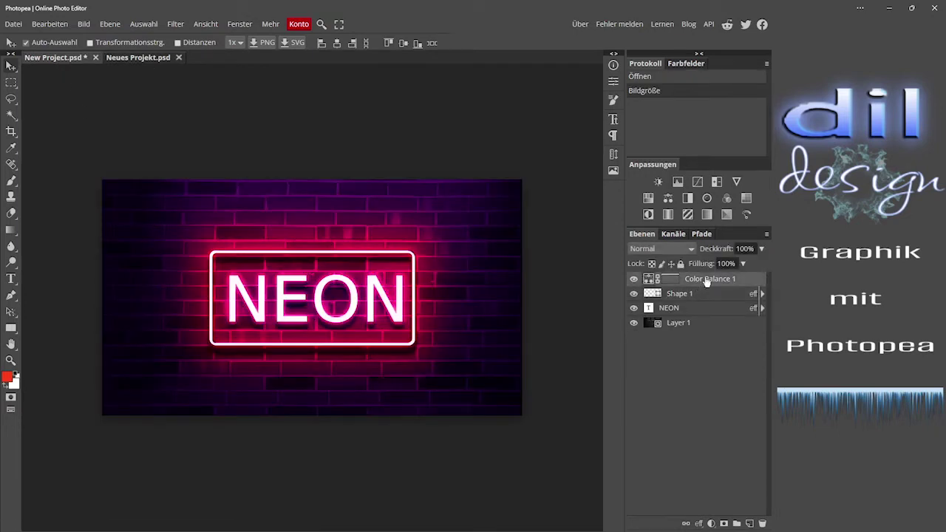
left_click(701, 327, "shift")
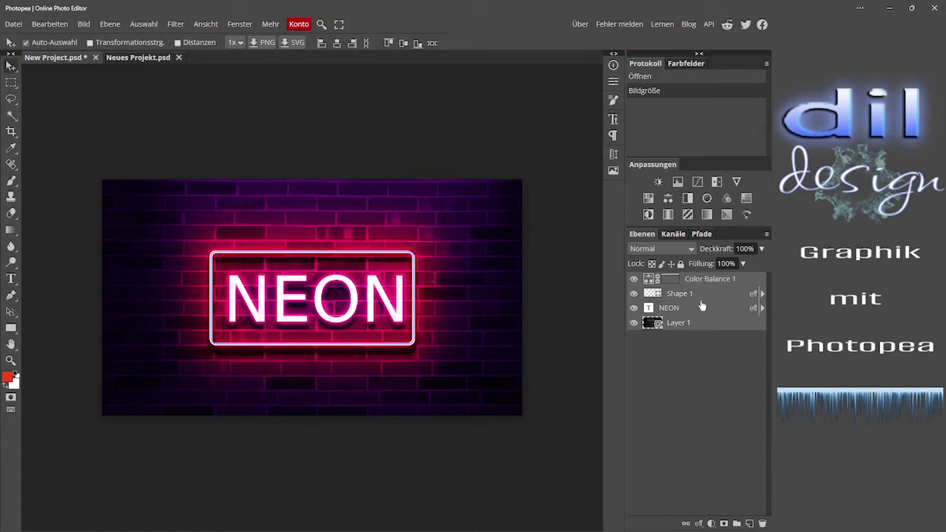
mouse_move(701, 305)
left_mouse_down()
mouse_move(167, 99)
mouse_move(143, 63)
left_mouse_up()
left_click(143, 64)
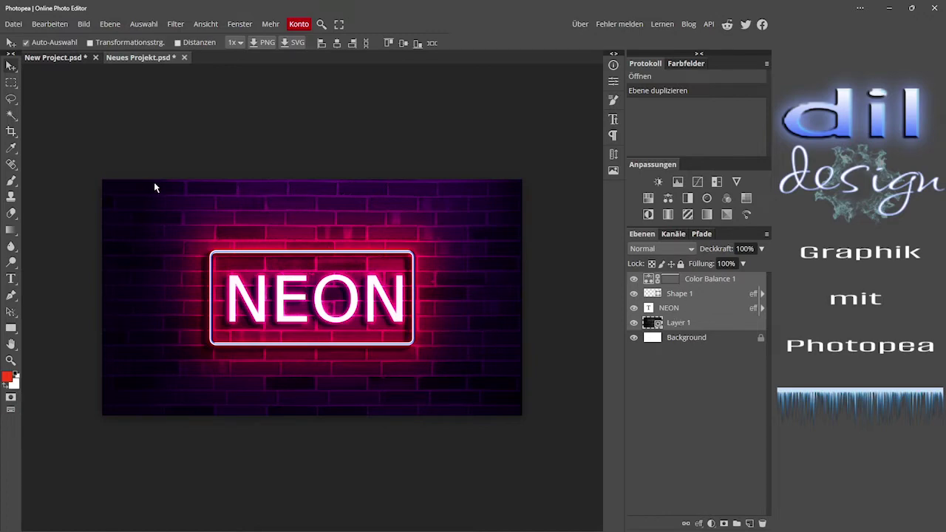
left_click(15, 25)
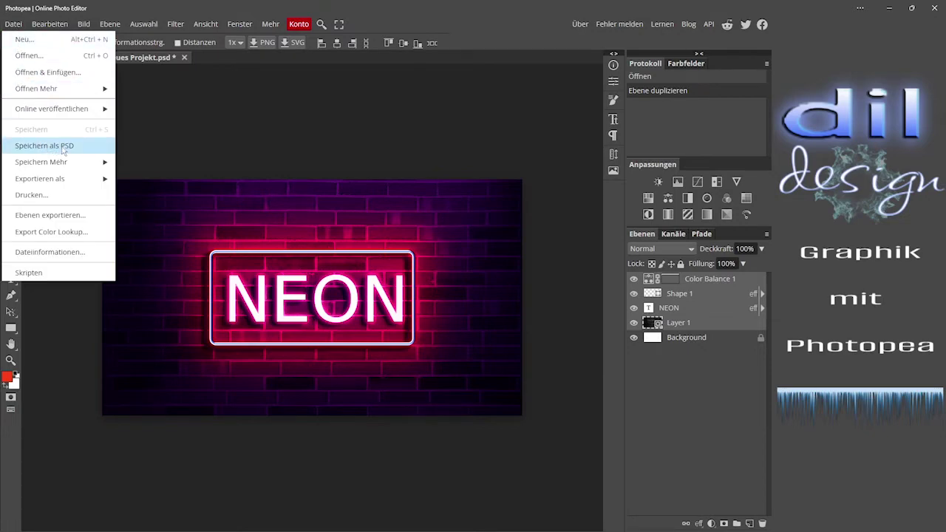
left_click(191, 139)
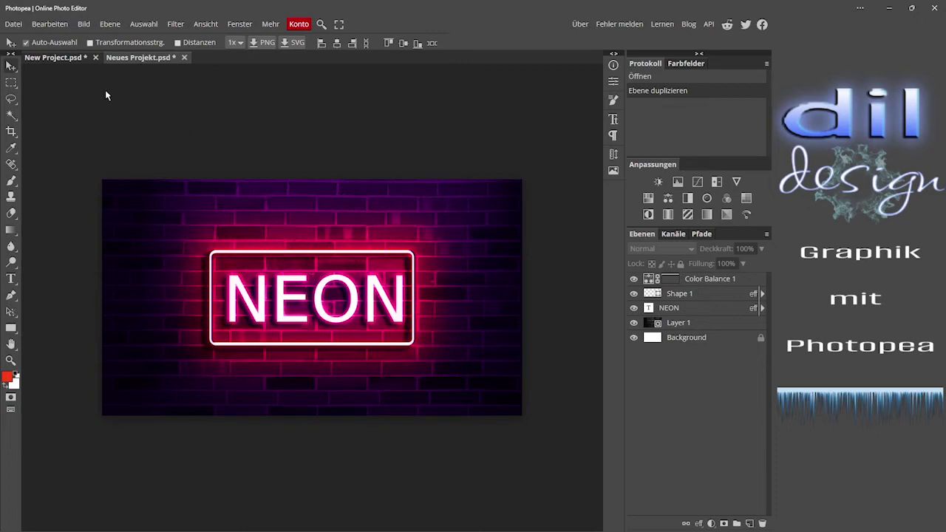
Close the NEON and Neues Projekt documents, discarding unsaved changes.
left_click(95, 58)
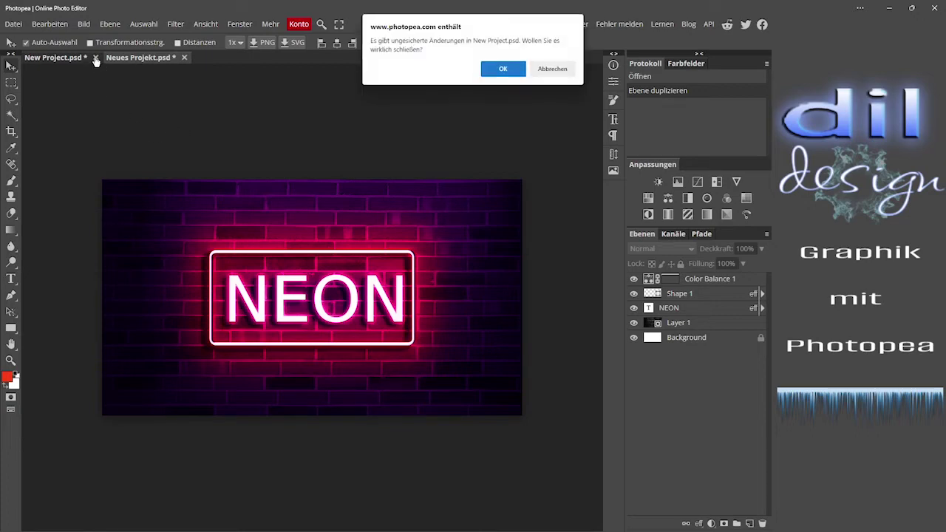
left_click(500, 69)
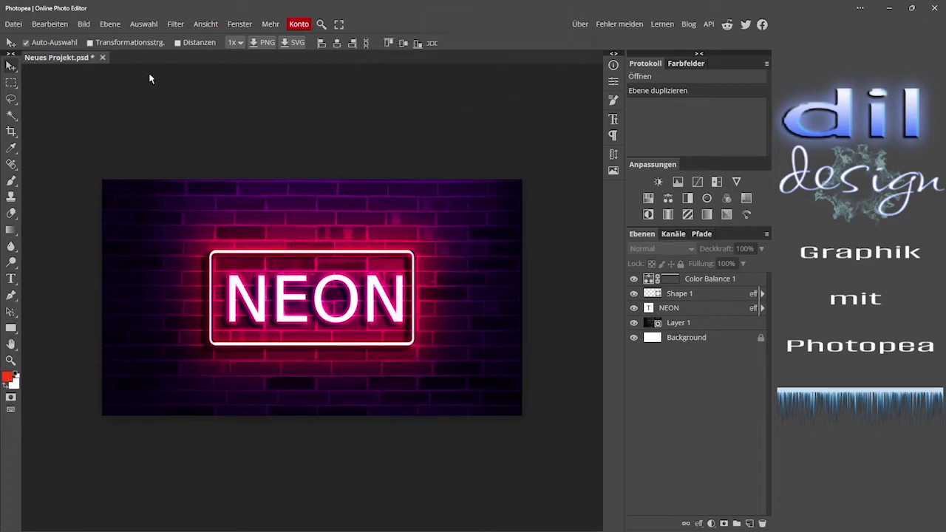
left_click(102, 58)
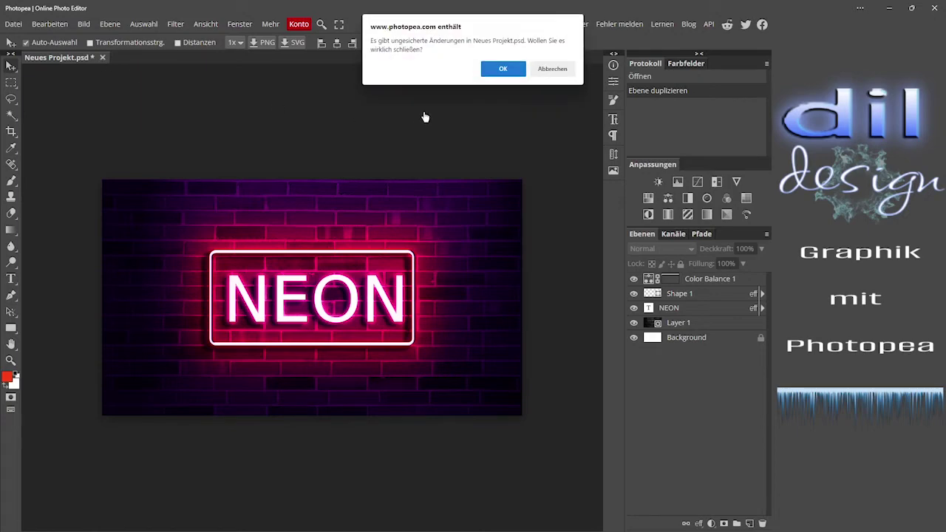
left_click(492, 72)
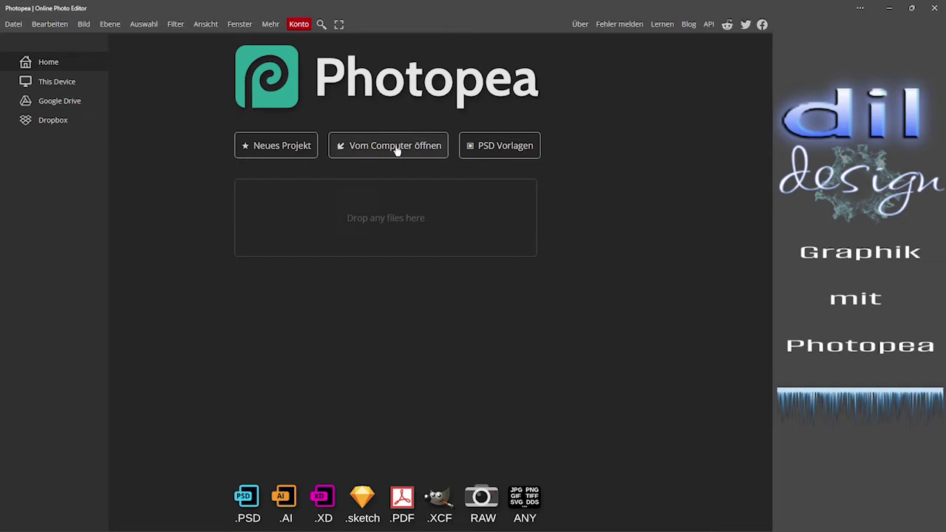
Start opening a file from the computer, cancel it, and reopen the Datei menu.
left_click(13, 25)
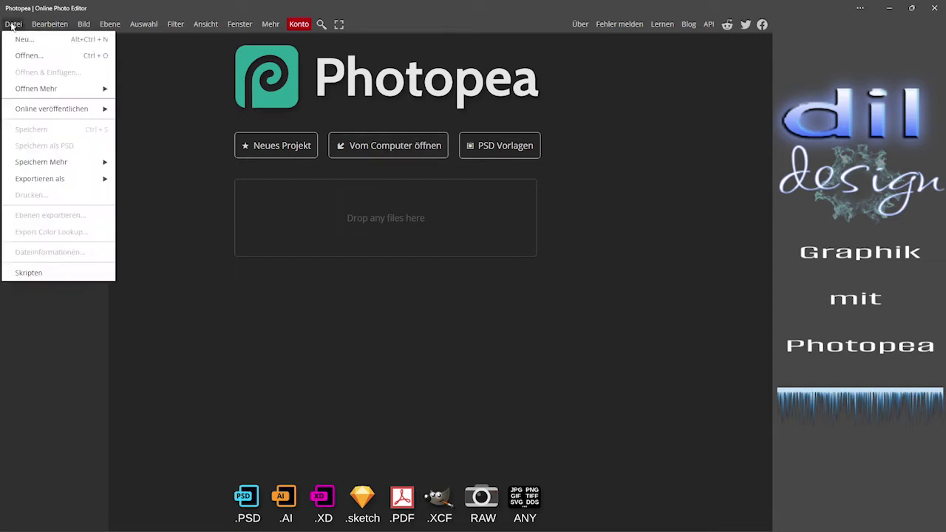
left_click(30, 56)
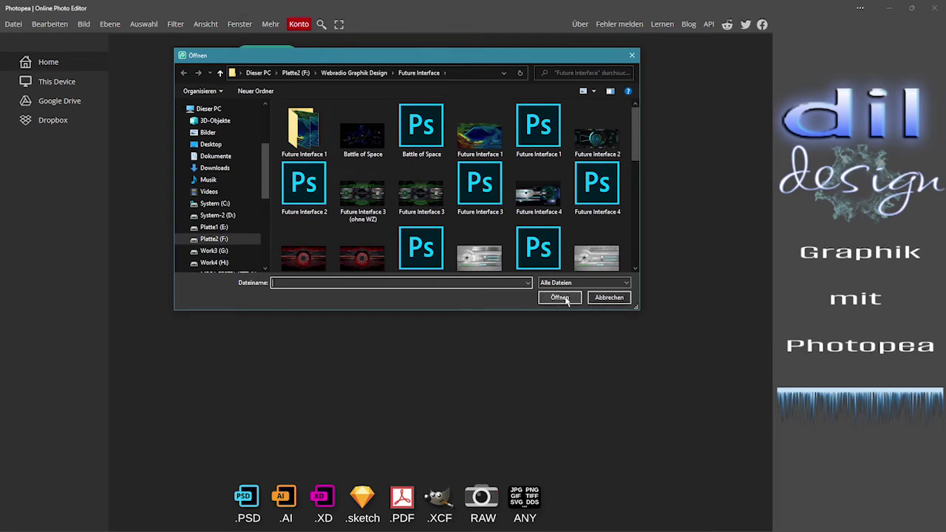
left_click(610, 298)
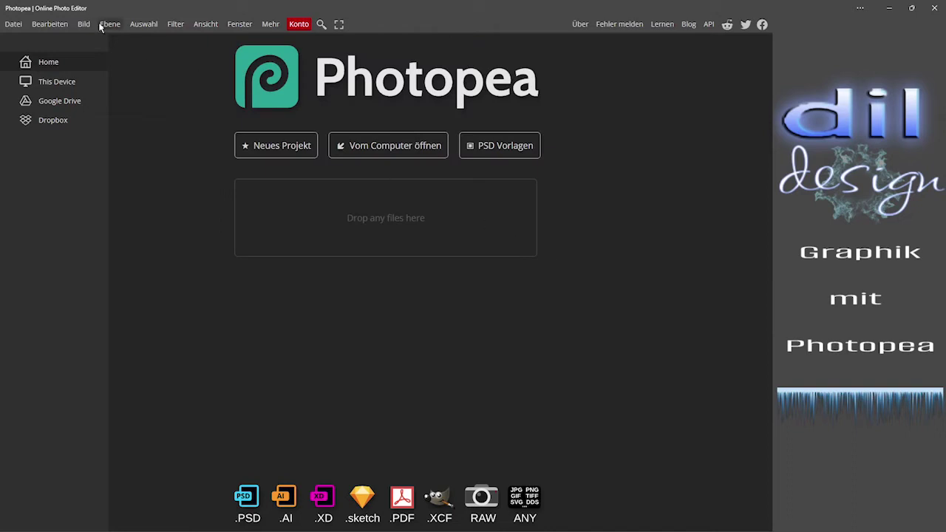
left_click(18, 26)
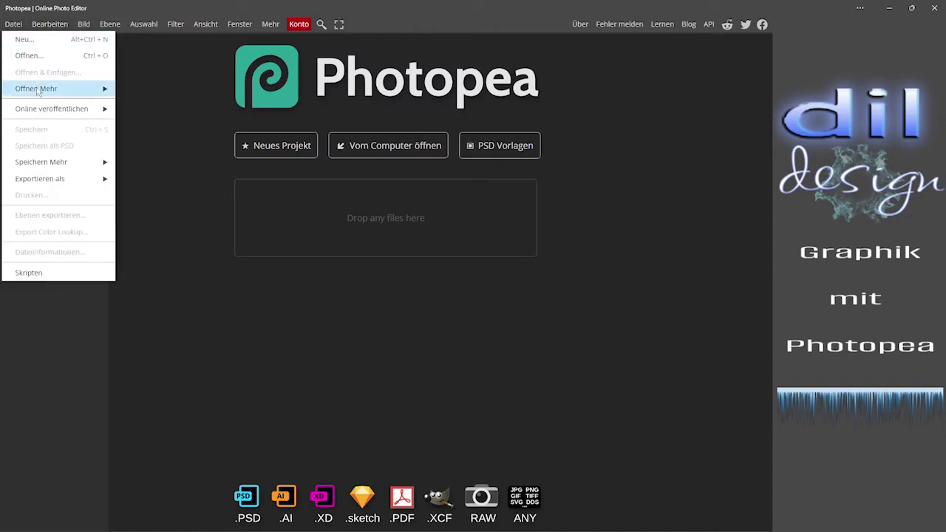
mouse_move(44, 89)
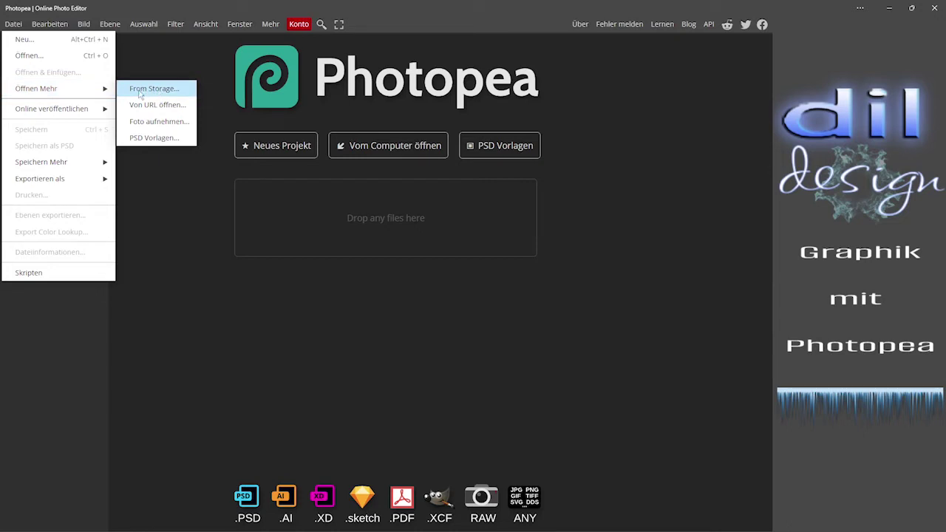
Show the From Storage open window on its Google Drive source.
left_click(167, 95)
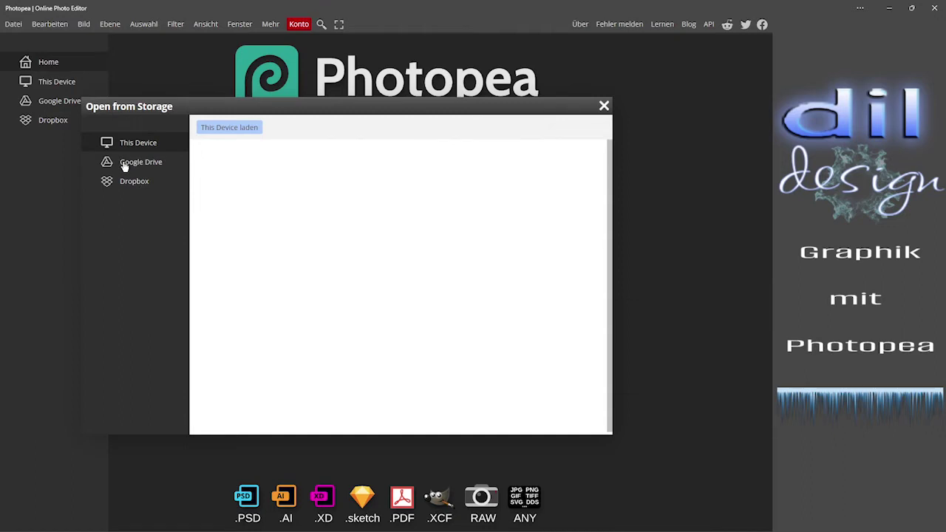
left_click(147, 168)
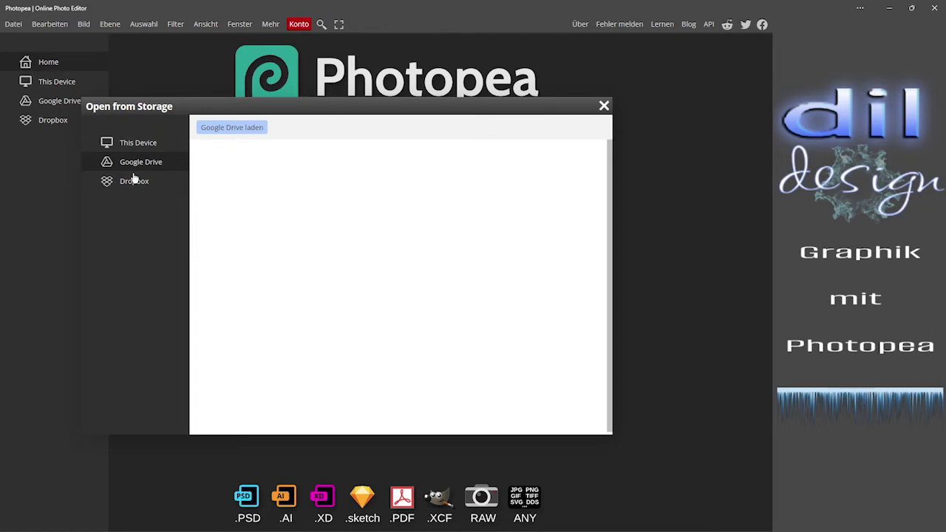
left_click(238, 129)
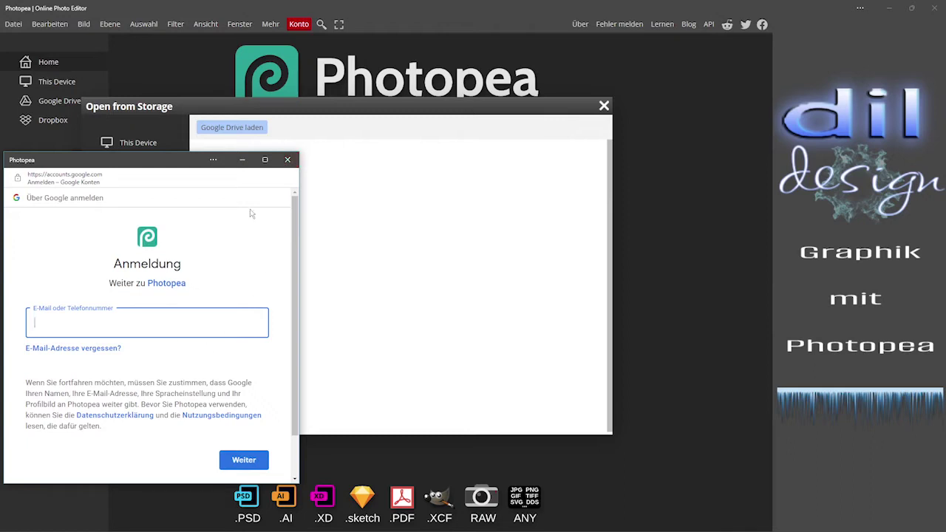
left_click(286, 160)
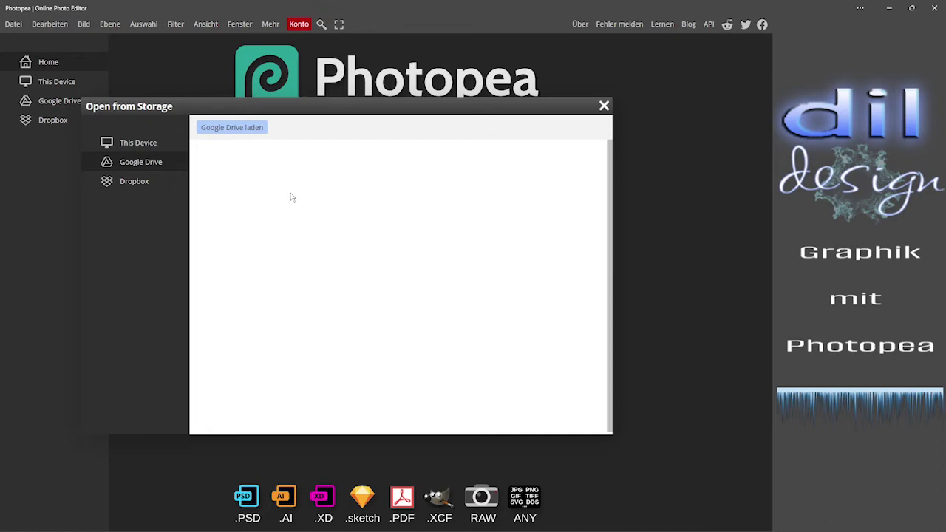
Close the storage window and place an empty Open from URL dialog at the left.
left_click(604, 107)
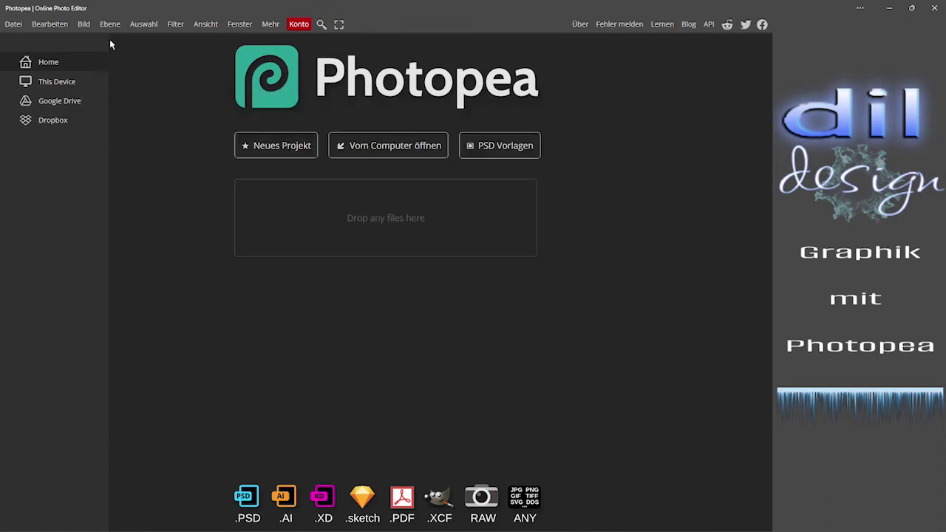
left_click(14, 25)
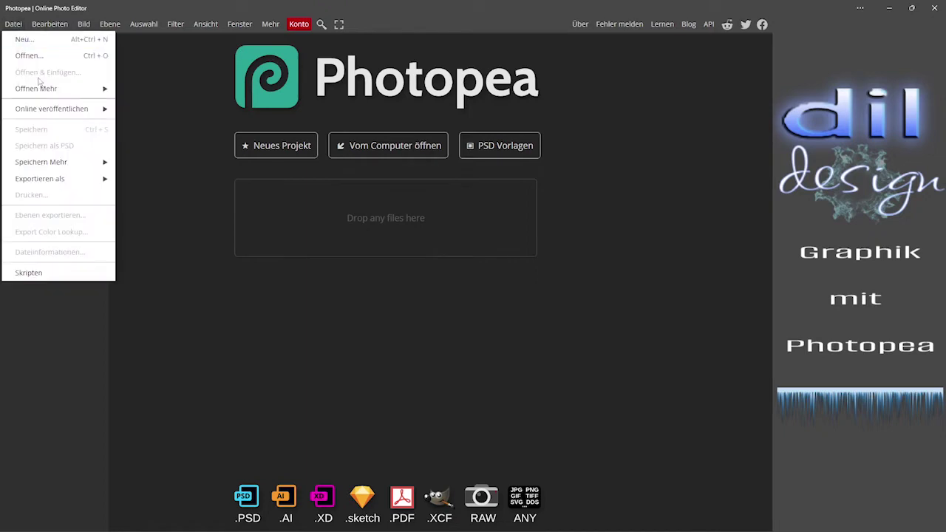
mouse_move(45, 88)
left_click(151, 106)
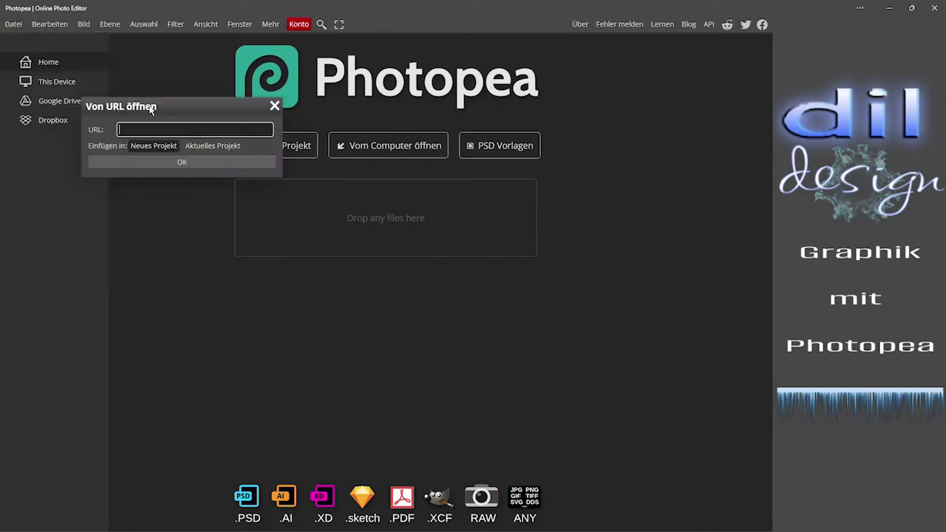
left_click_drag(183, 103, 115, 151)
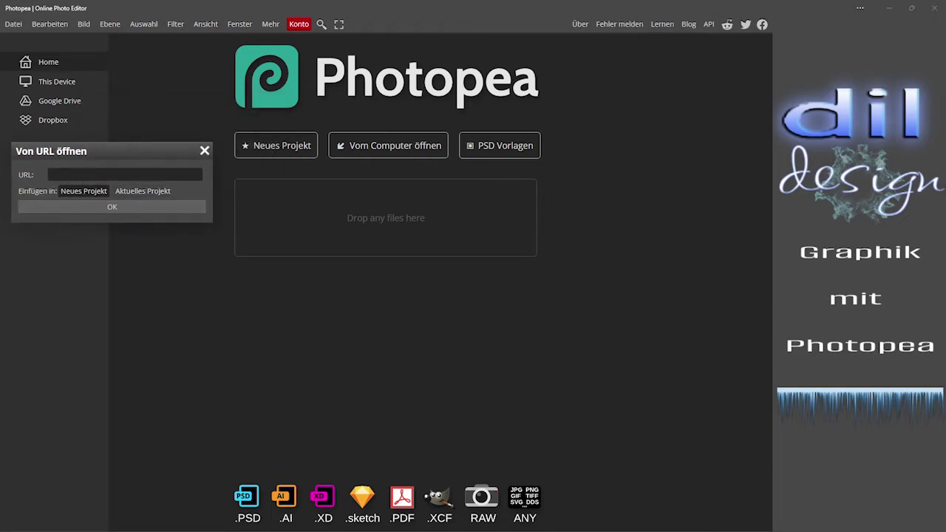
left_click_drag(577, 185, 615, 159)
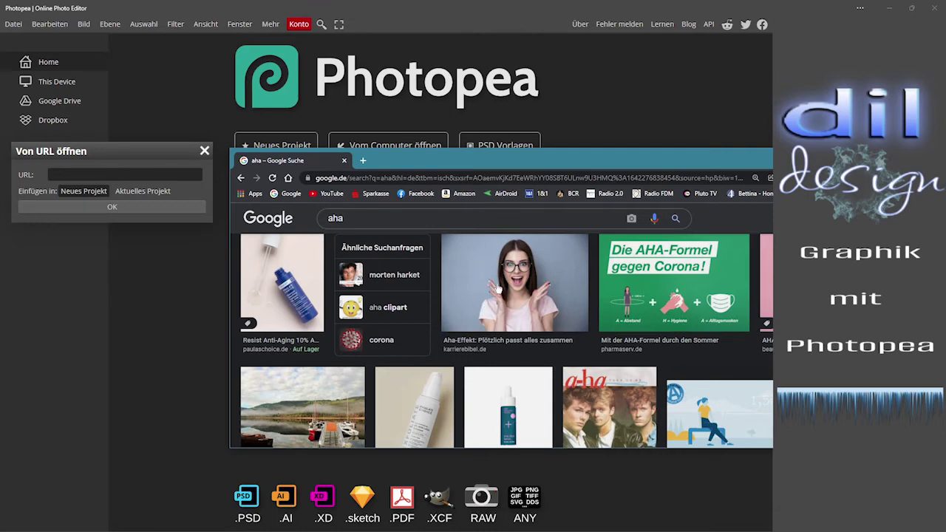
Copy the smiling woman image from the 'aha' results with 'Bild kopieren', then hide Chrome.
right_click(504, 292)
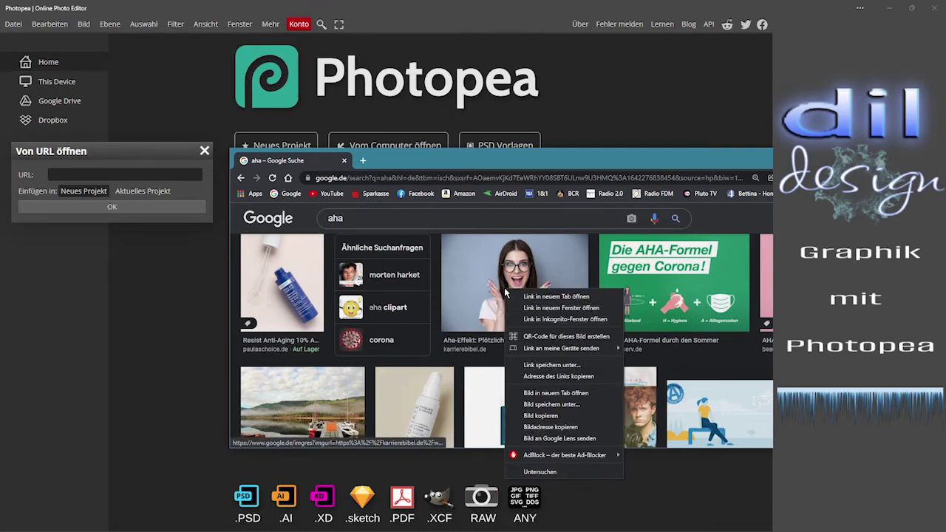
left_click(543, 416)
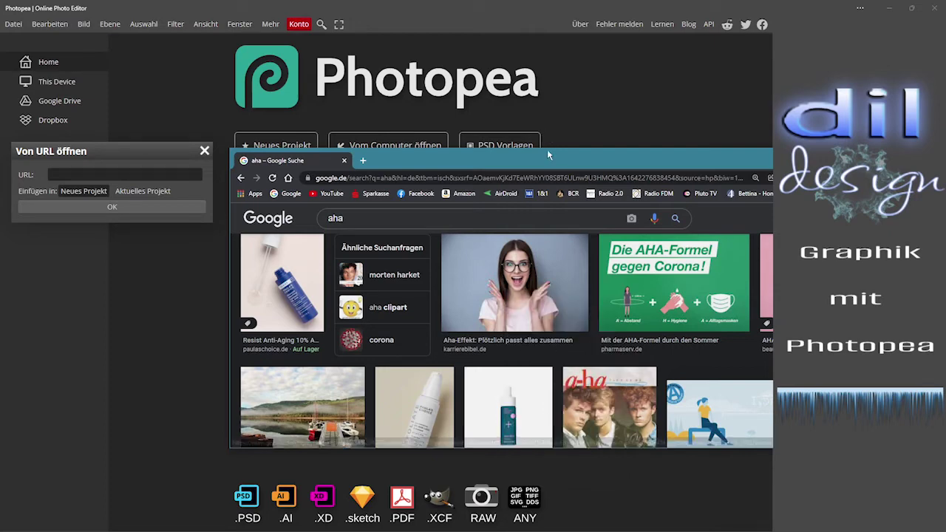
left_click_drag(548, 152, 585, 167)
left_click(584, 158)
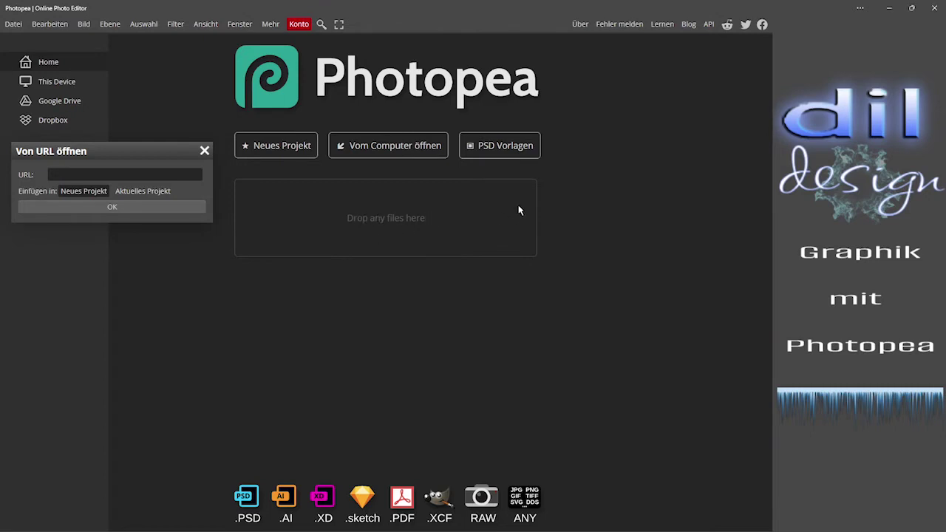
Paste the clipboard photo as new image.psd, allowing clipboard access with 'Zulassen'.
key("ctrl+v")
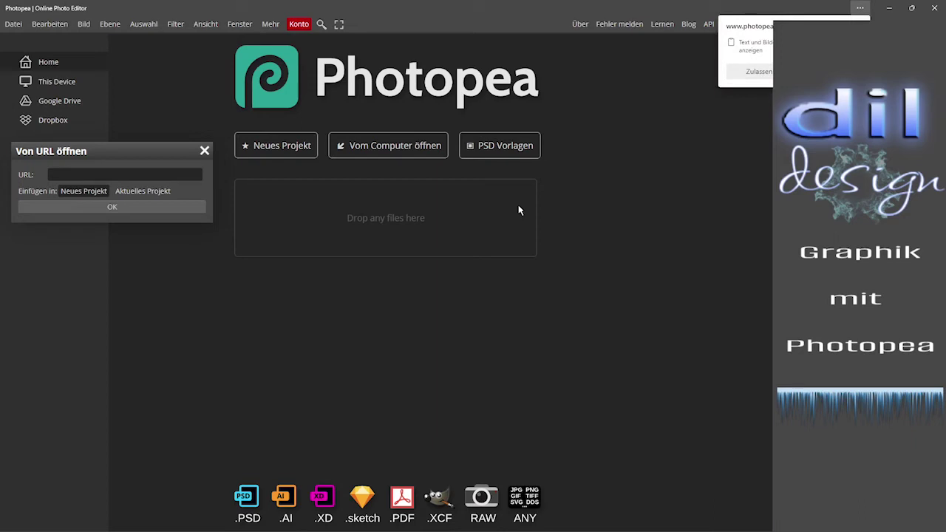
left_click(758, 71)
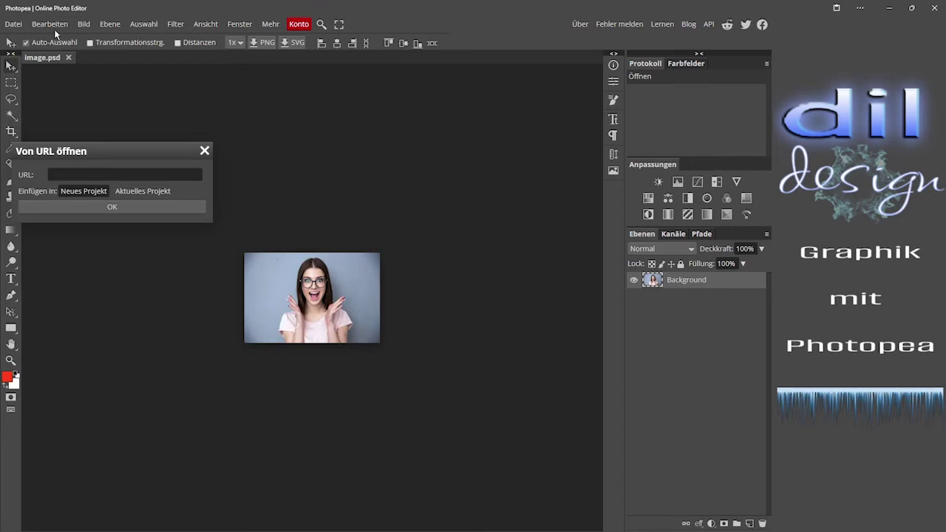
Confirm image.psd measures 275 × 183 pixels, then bring Chrome's 'aha' results forward.
left_click(85, 26)
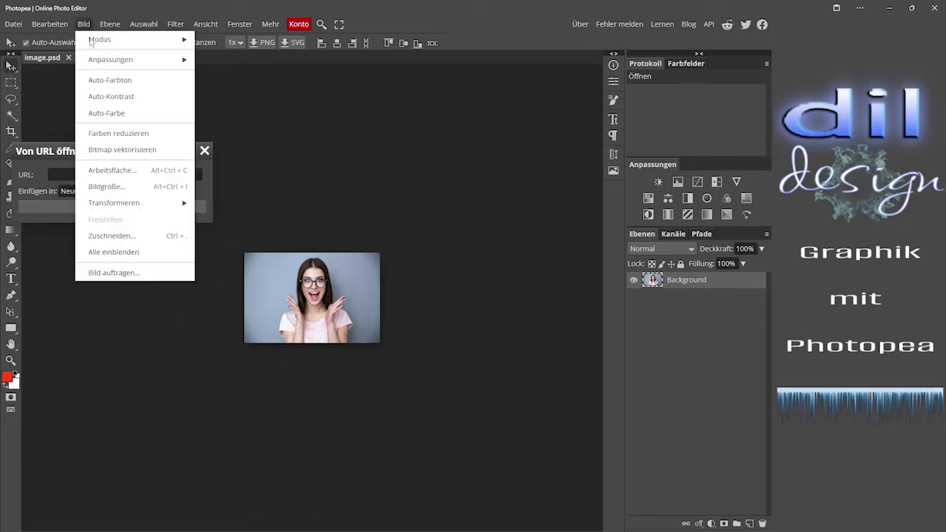
left_click(121, 184)
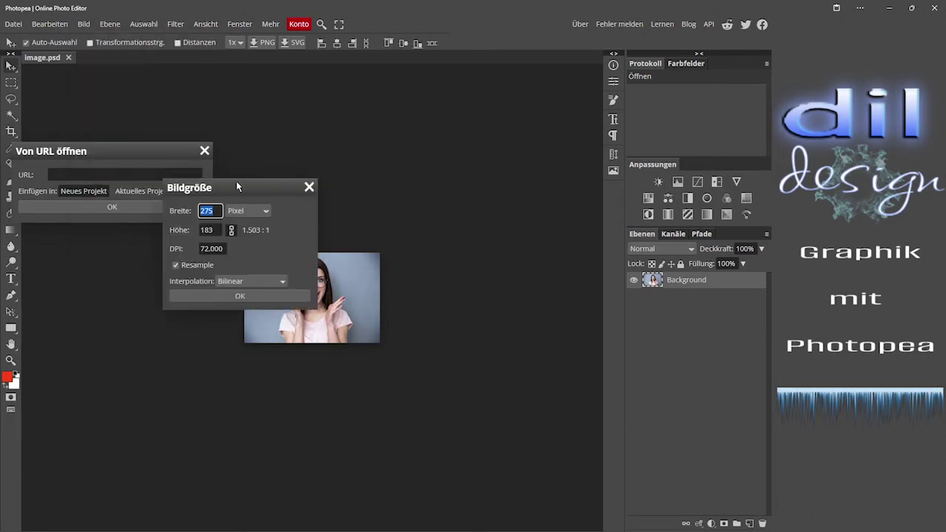
left_click_drag(237, 187, 493, 95)
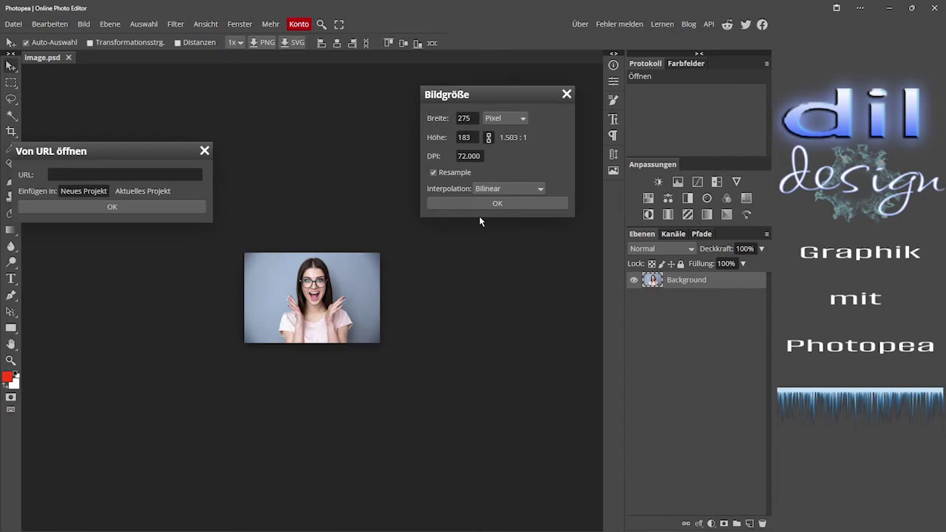
left_click(567, 94)
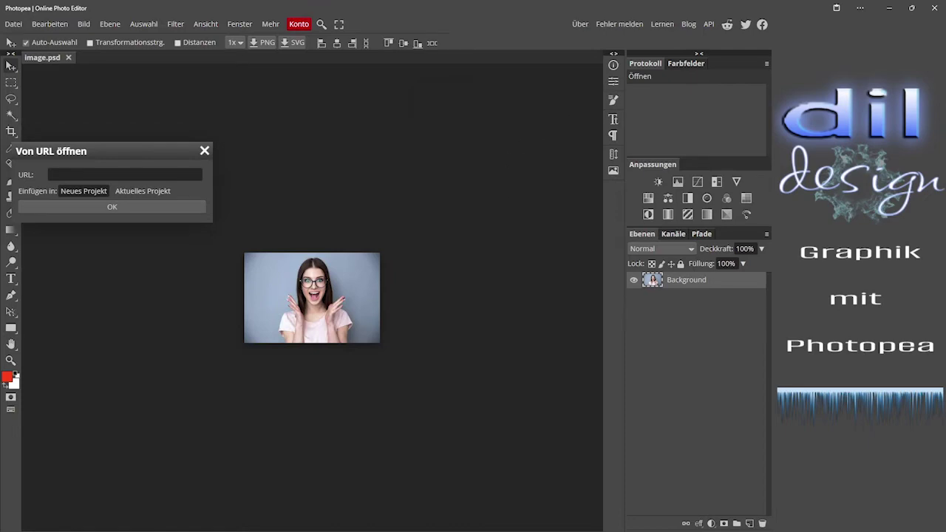
left_click_drag(745, 273, 539, 156)
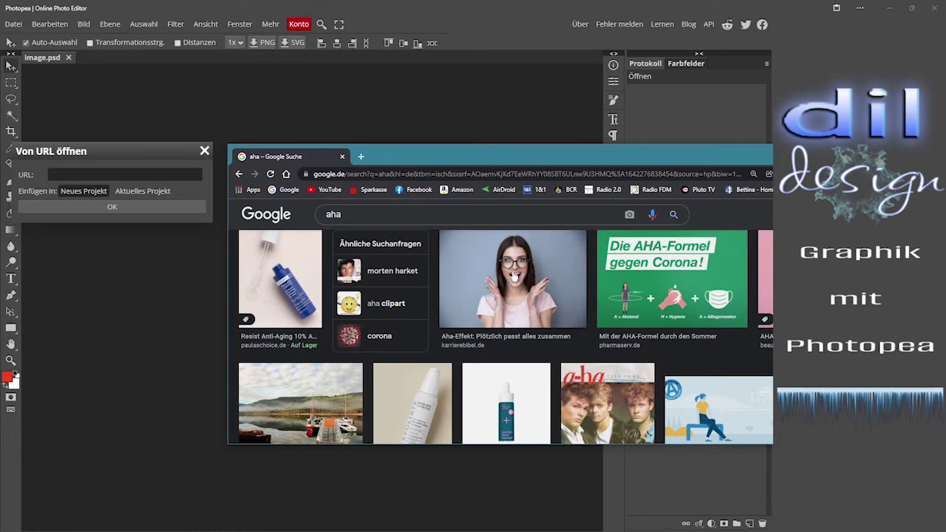
Copy the woman image's web address with 'Bildadresse kopieren'.
right_click(514, 276)
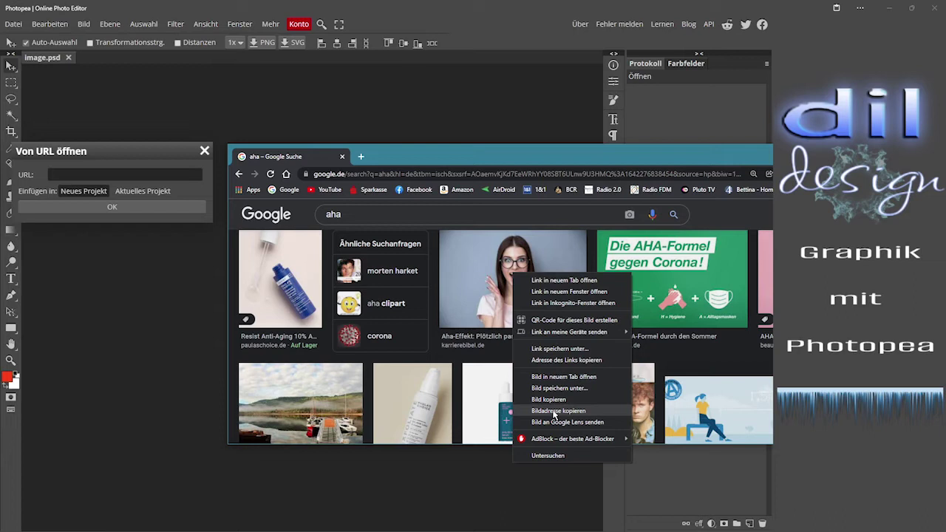
left_click(554, 412)
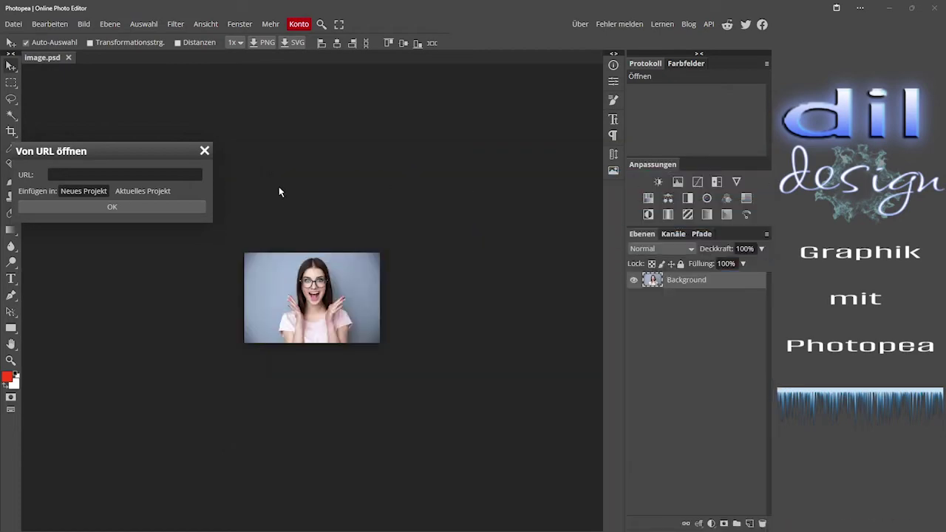
Open the copied image address as a second document, then return to Chrome.
left_click(55, 175)
right_click(54, 174)
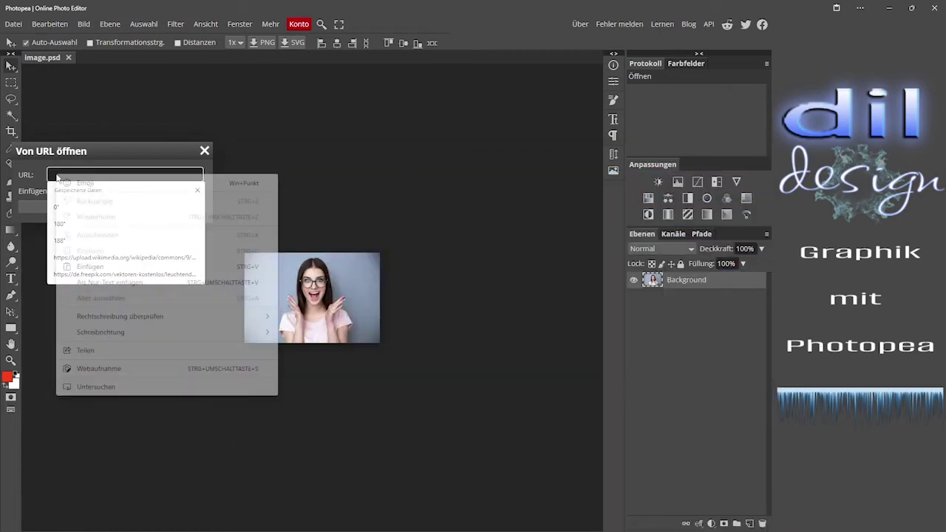
left_click(97, 267)
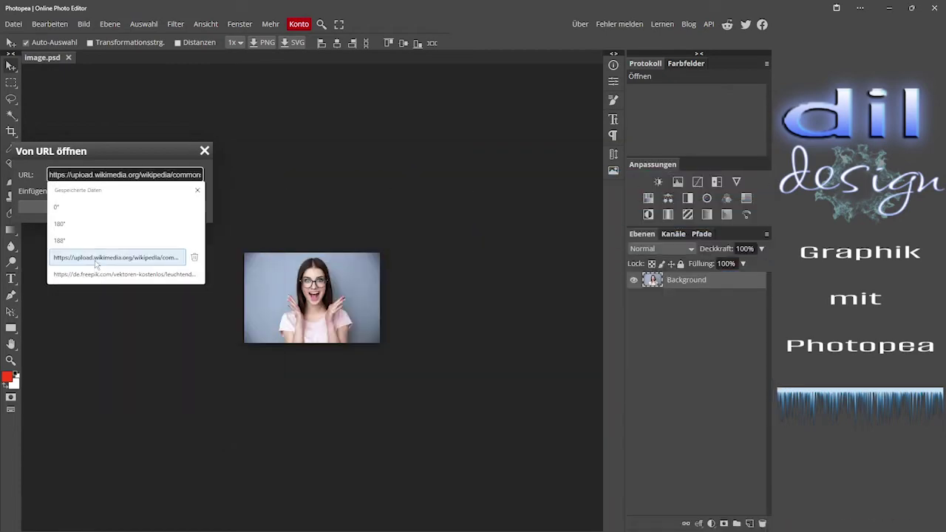
left_click(178, 160)
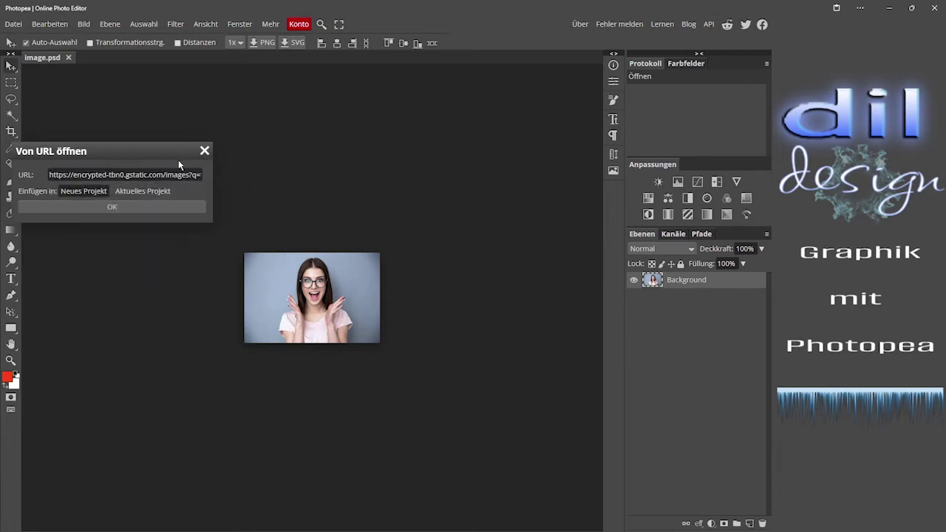
left_click(125, 207)
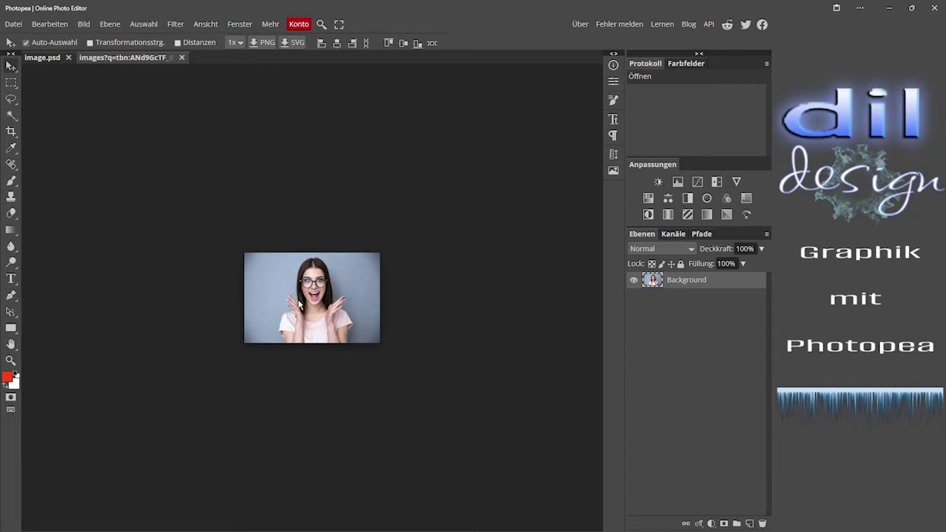
key("alt+Tab")
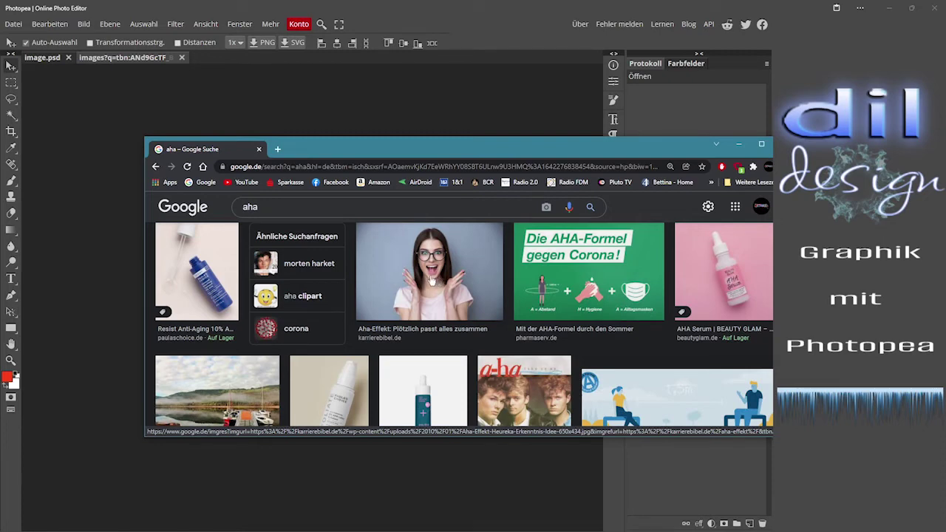
Copy the image address of the woman photo's 650 × 434 Chrome preview, then return to Photopea.
left_click(436, 280)
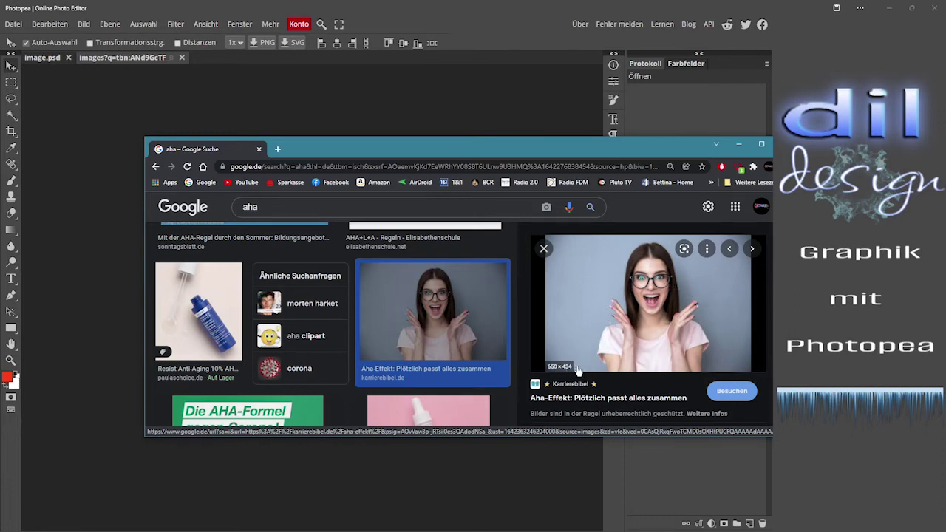
right_click(635, 302)
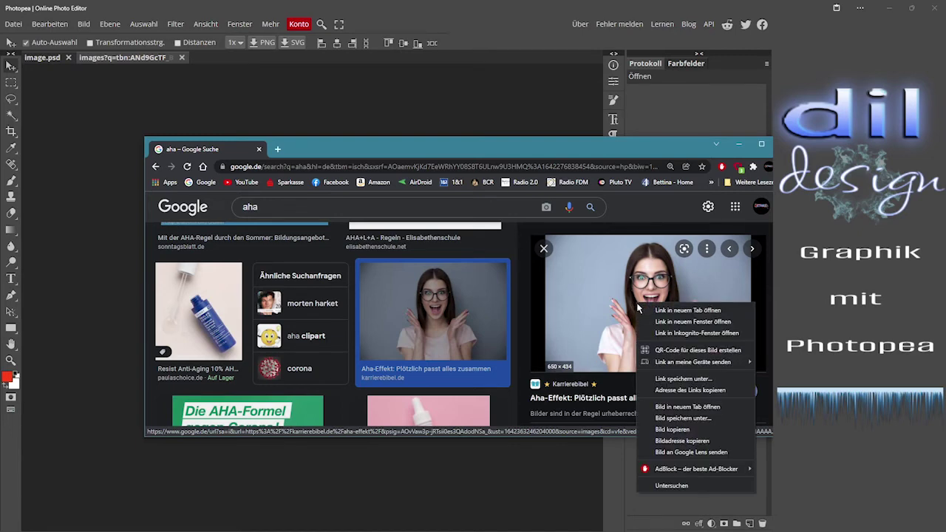
left_click(672, 441)
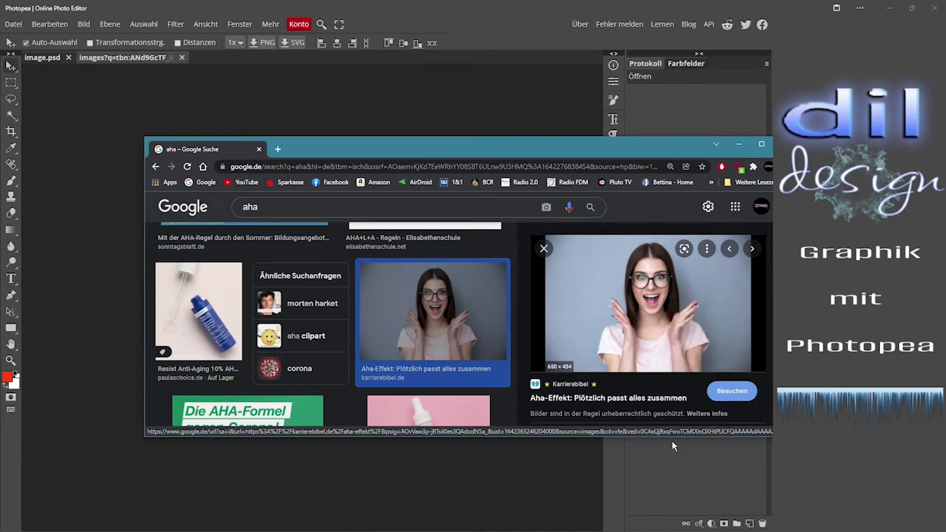
left_click(738, 144)
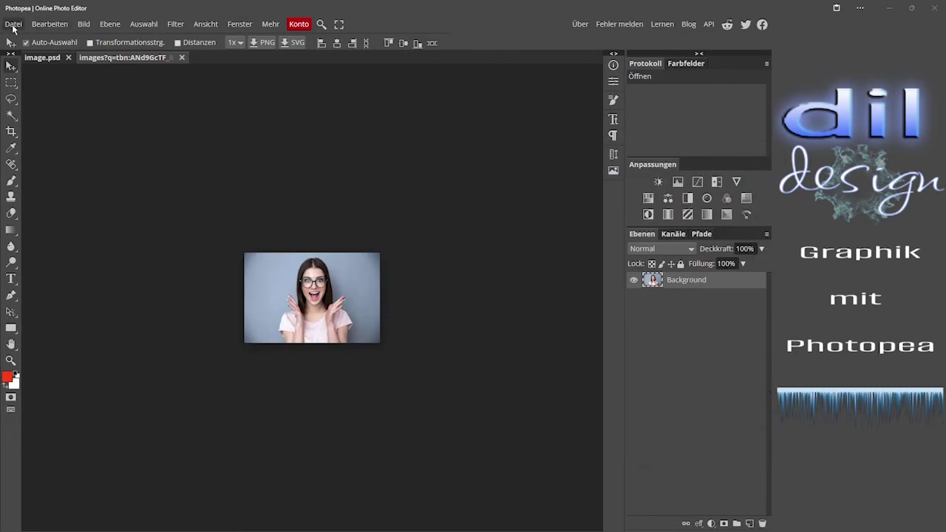
Open Aha-Effekt-Heureka-Erkenntnis-Idee-650x434.jpg in Photopea via Open from URL with the pasted address.
left_click(13, 23)
mouse_move(36, 88)
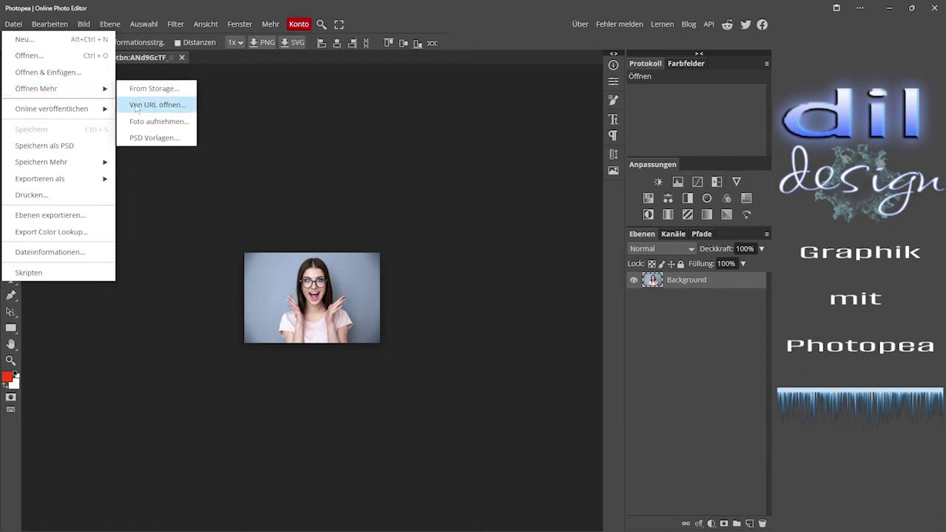
left_click(156, 105)
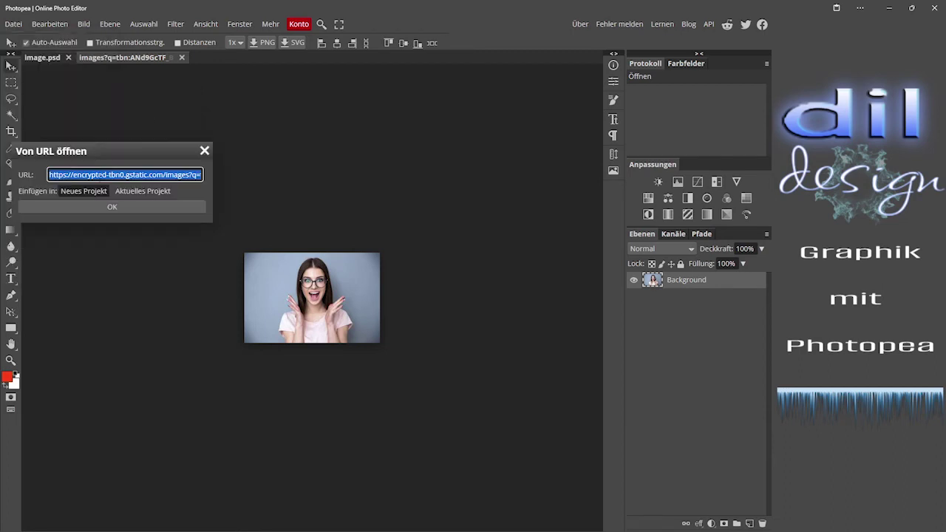
right_click(96, 176)
left_click(127, 238)
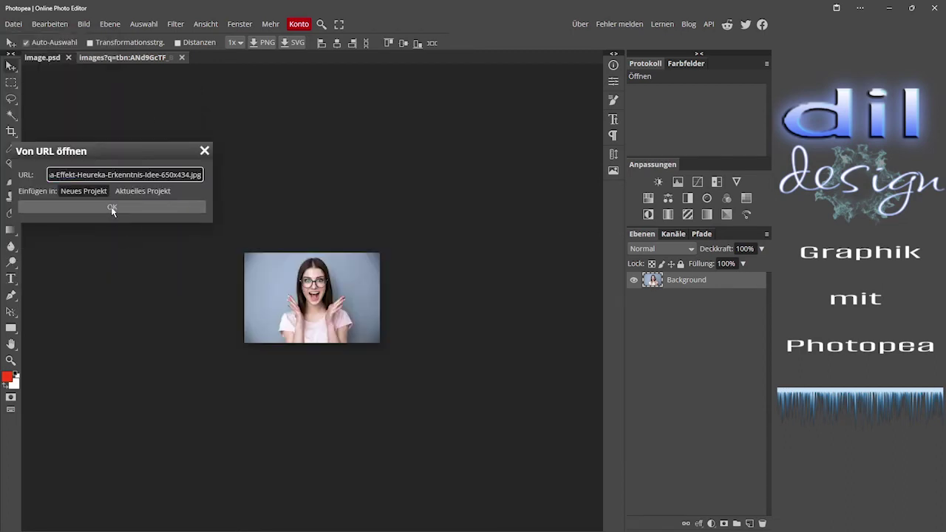
left_click(113, 209)
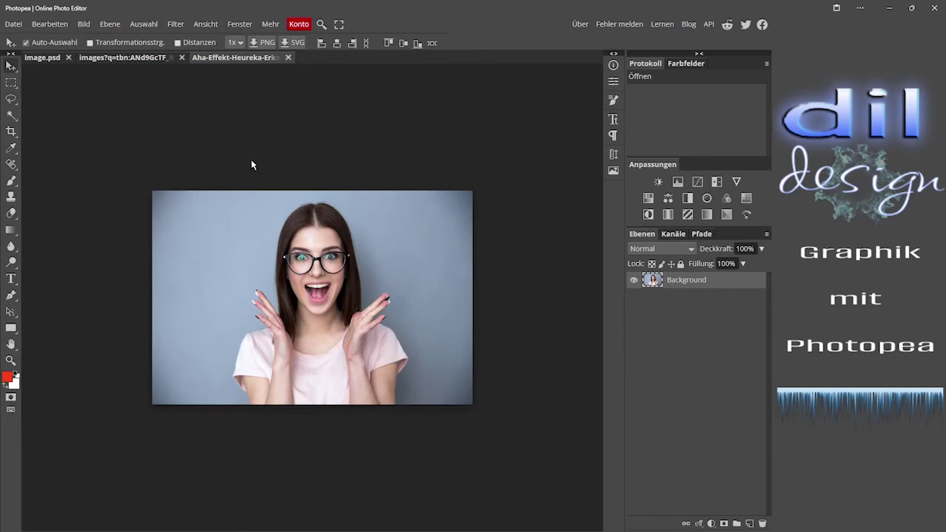
left_click(84, 25)
left_click(103, 186)
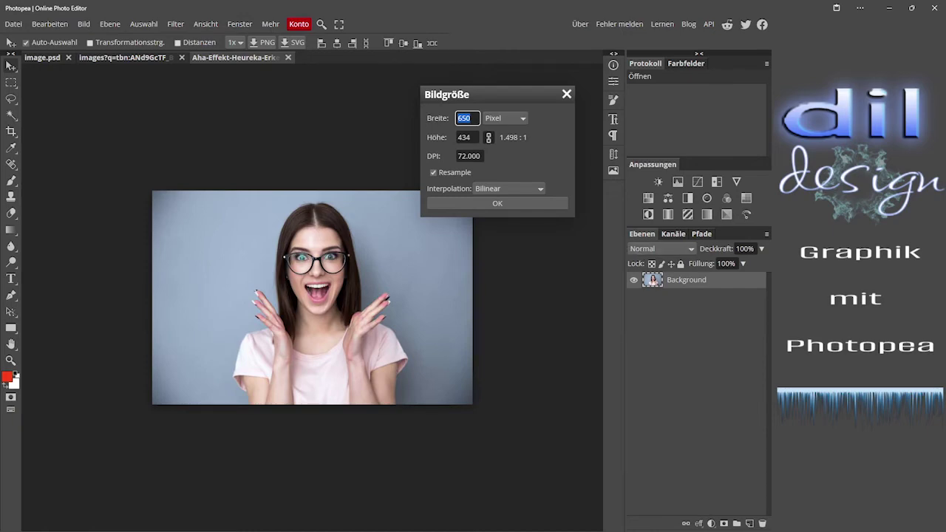
key("alt+Tab")
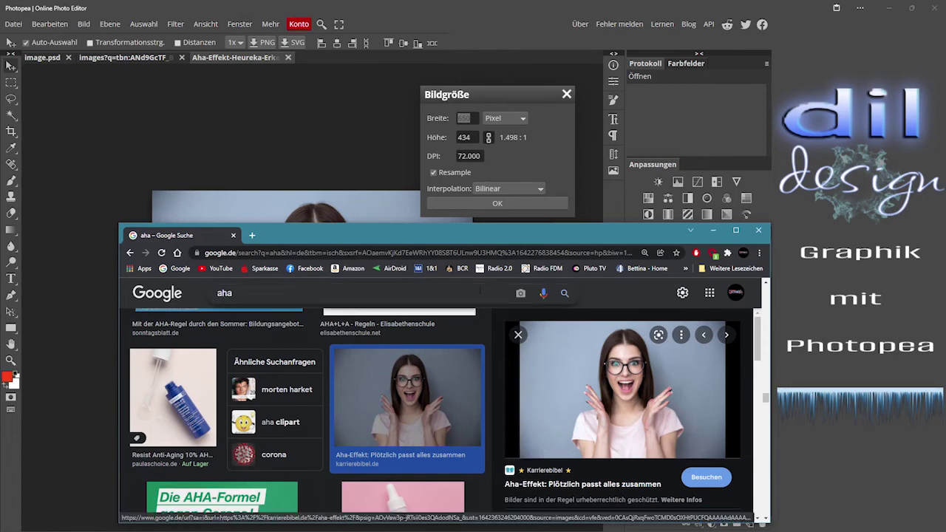
key("alt+Tab")
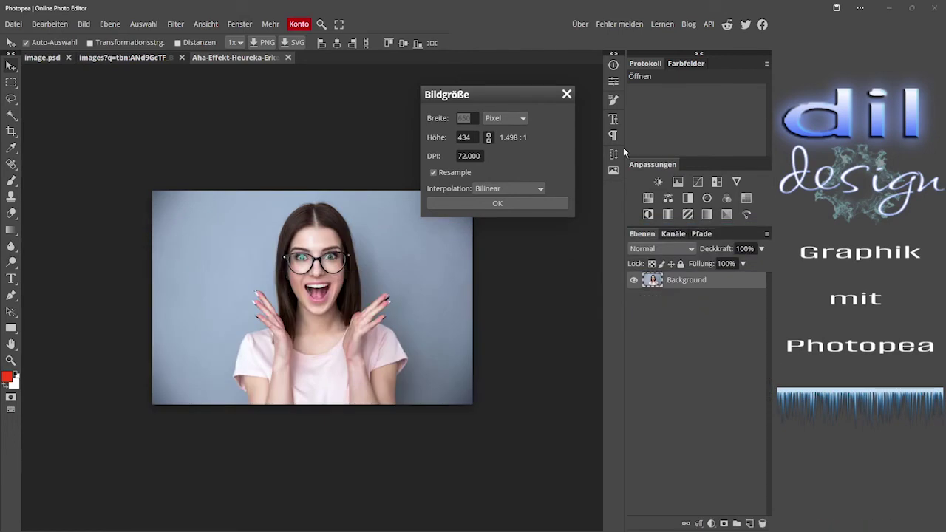
left_click(567, 96)
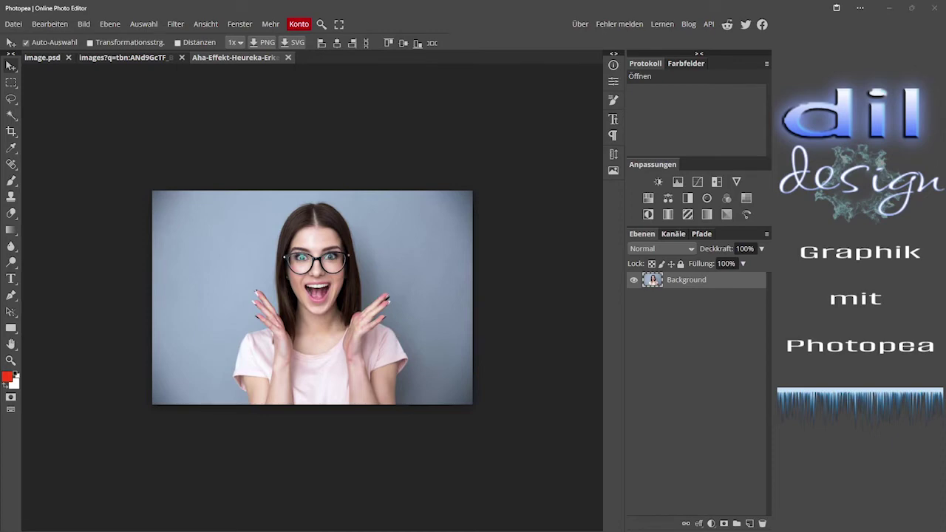
Drag the serum bottle image from Chrome's Google Images preview onto the Photopea canvas.
left_click_drag(509, 176, 589, 278)
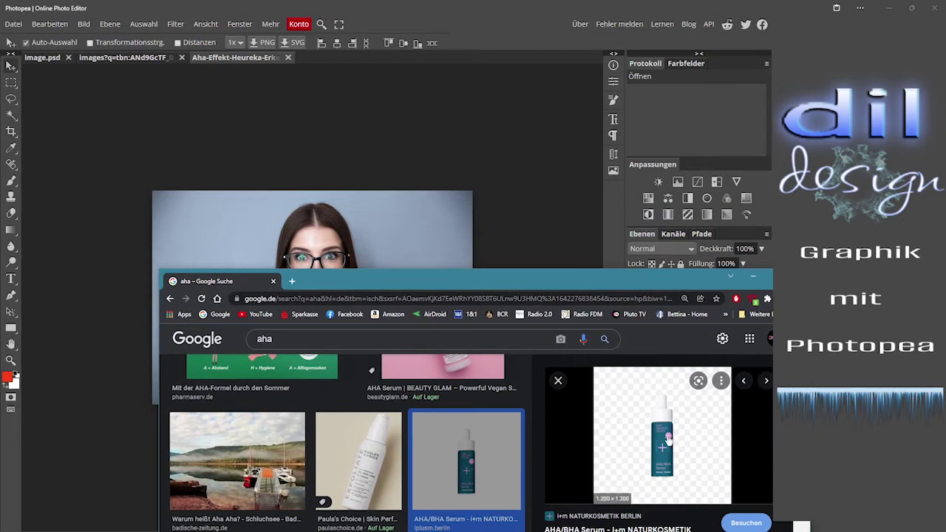
left_click_drag(665, 442, 343, 240)
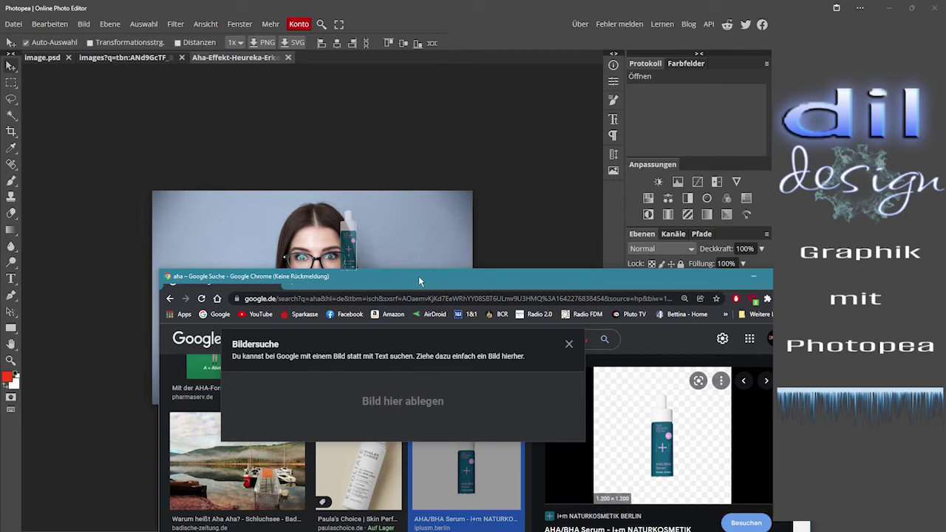
left_click_drag(419, 276, 945, 311)
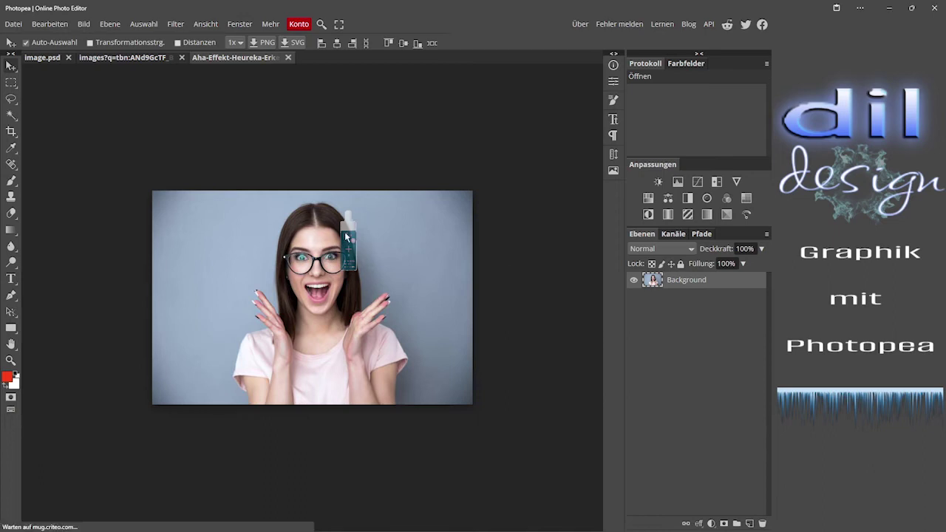
Close the Aha-Effekt, the other web-loaded and the image.psd document tabs in turn.
left_click(288, 58)
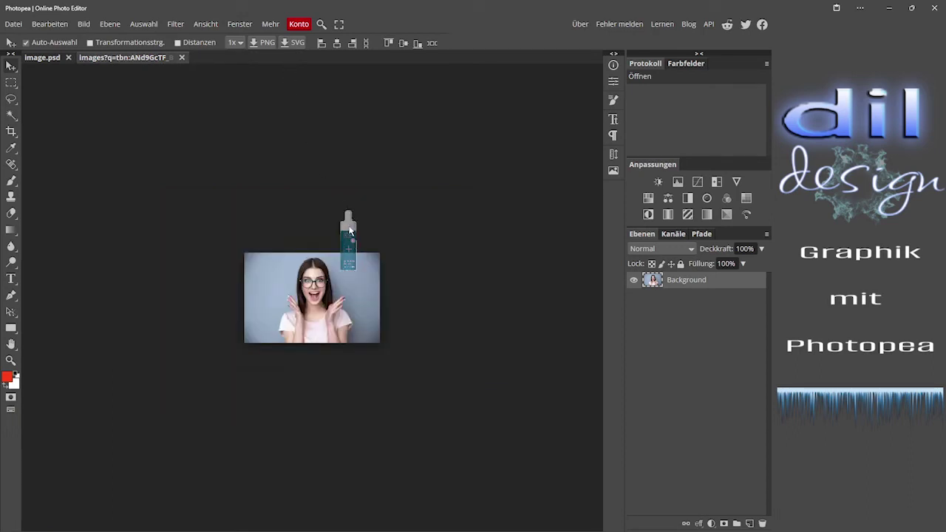
left_click(183, 58)
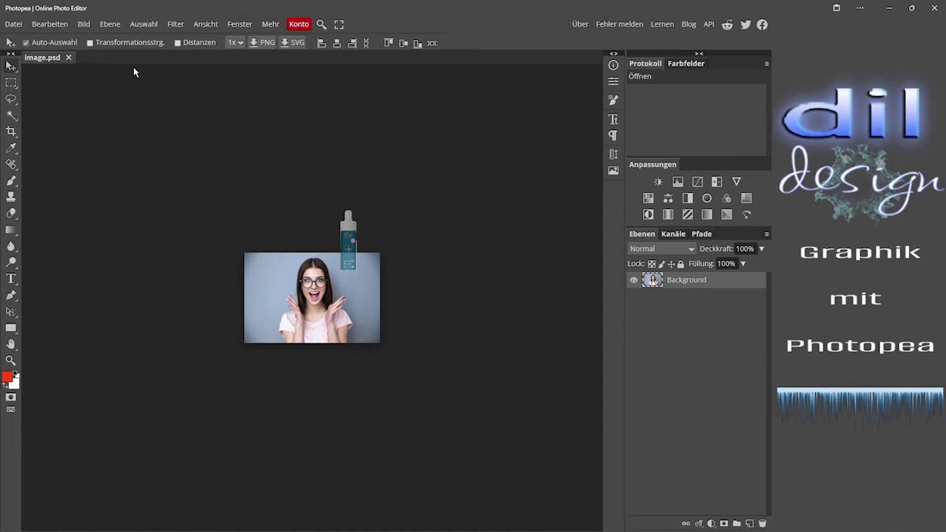
left_click(70, 59)
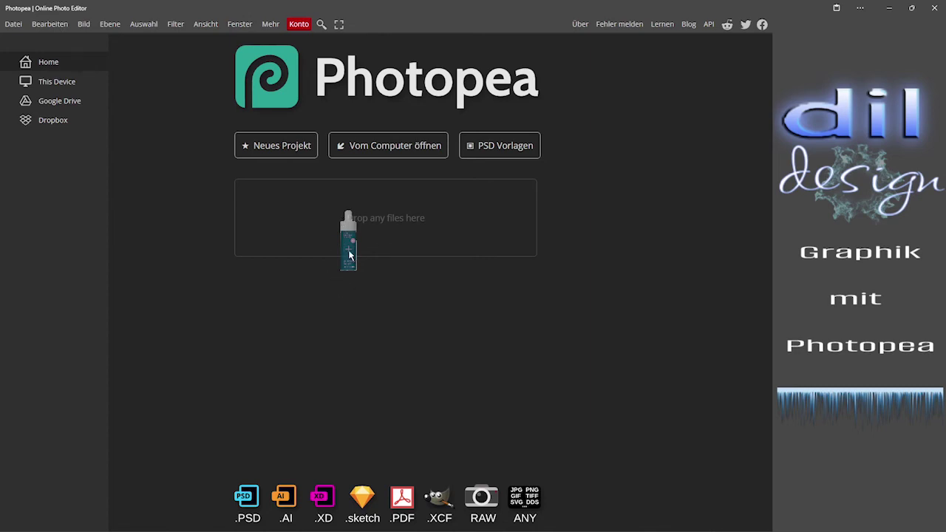
Drag the depositphotos lightbulb-man preview from Google Images into Photopea as a new document.
left_click(934, 8)
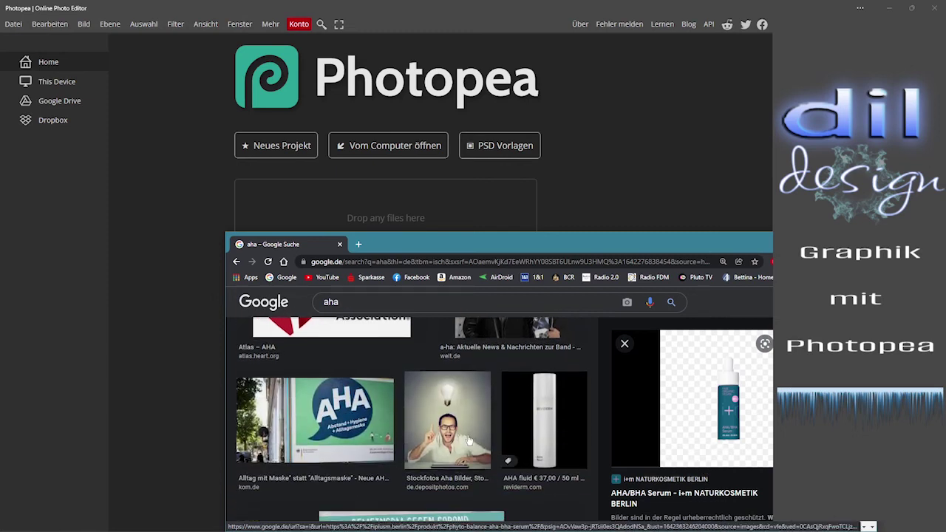
left_click(464, 432)
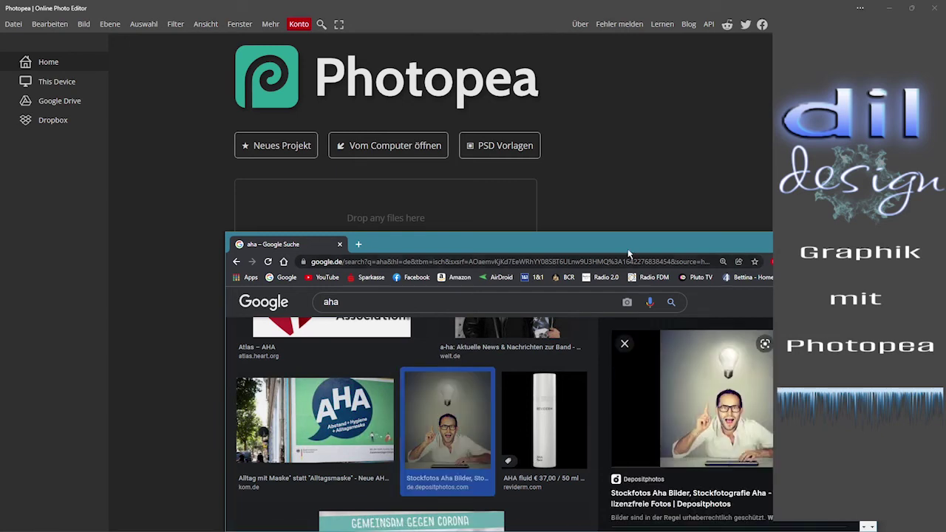
left_click_drag(628, 248, 622, 306)
left_click_drag(704, 463, 399, 212)
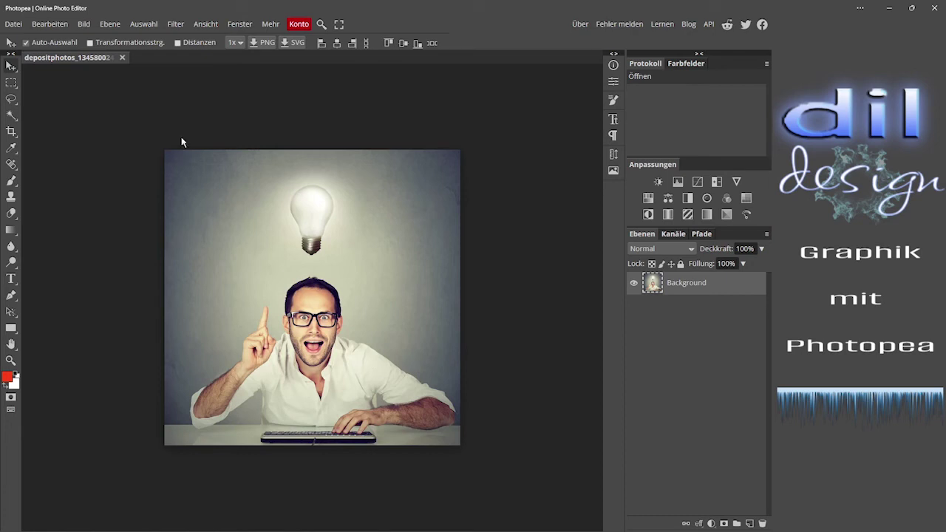
left_click(83, 25)
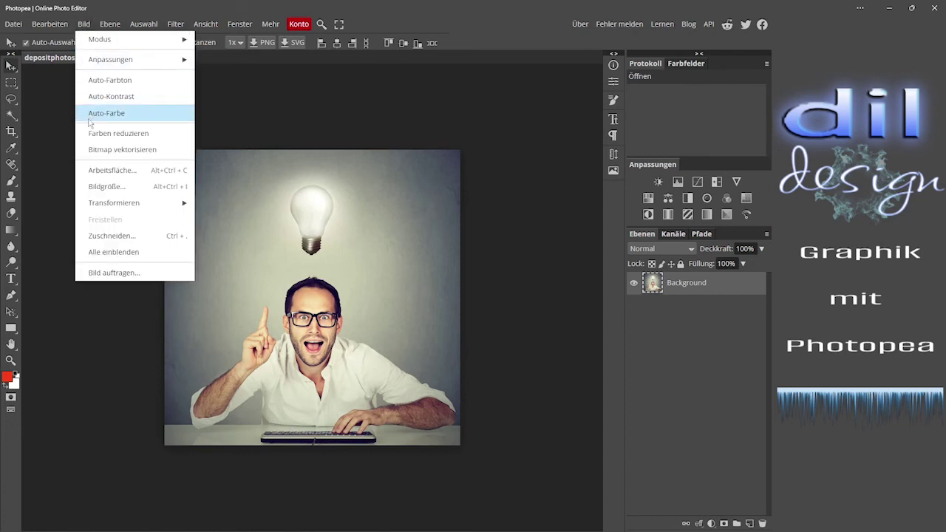
left_click(111, 189)
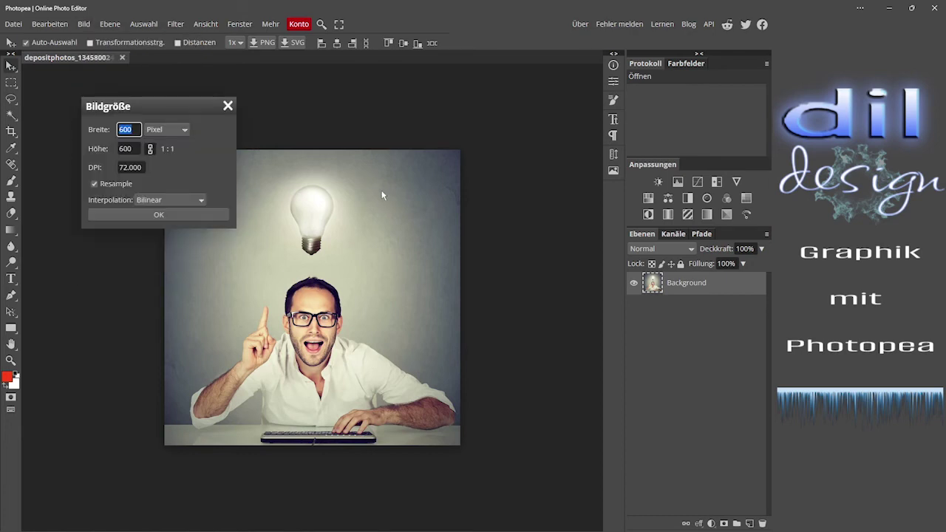
left_click_drag(153, 109, 578, 110)
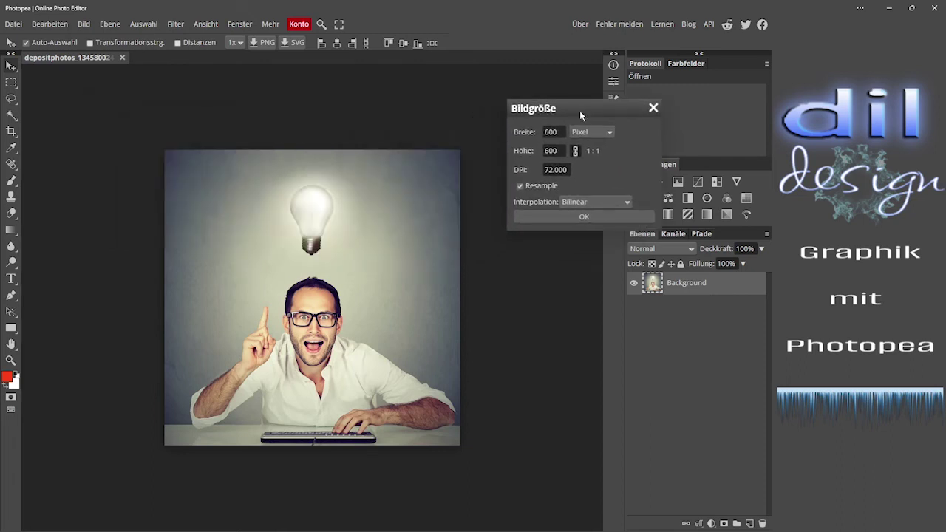
left_click(655, 107)
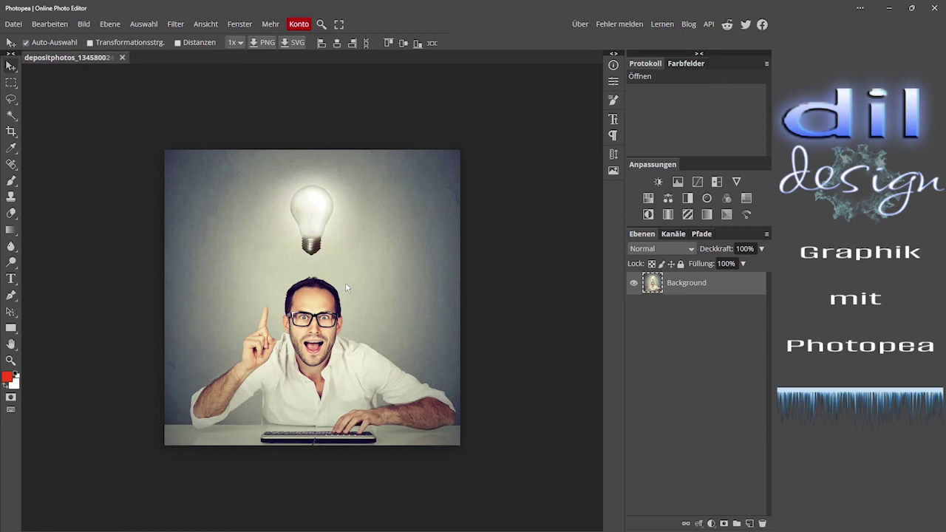
left_click(13, 24)
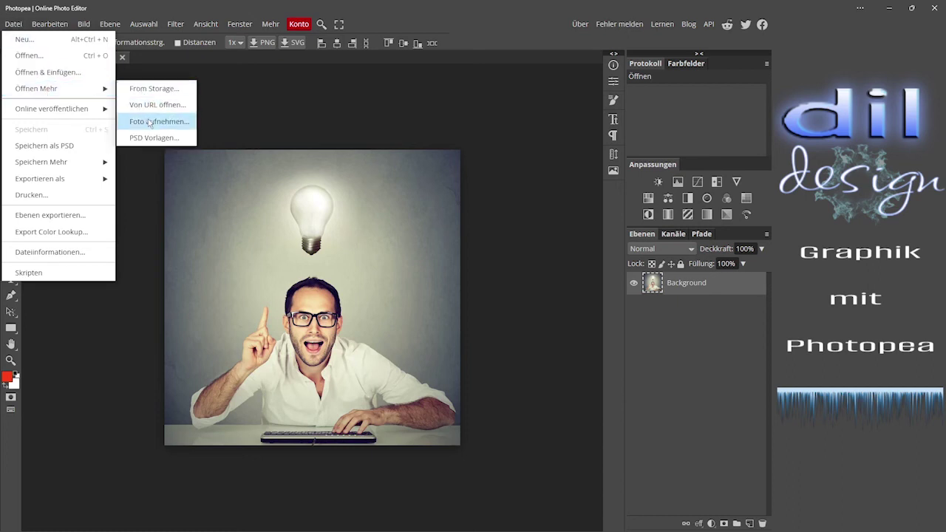
mouse_move(36, 88)
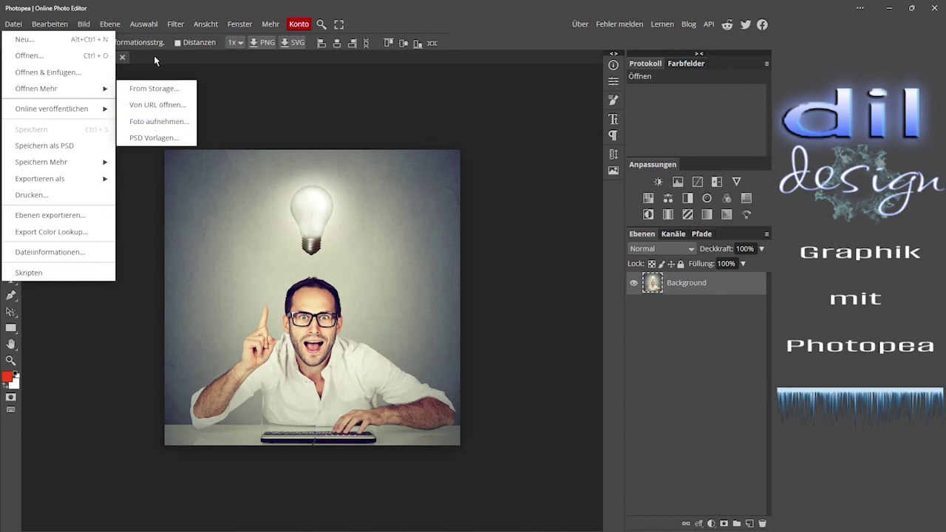
left_click(50, 24)
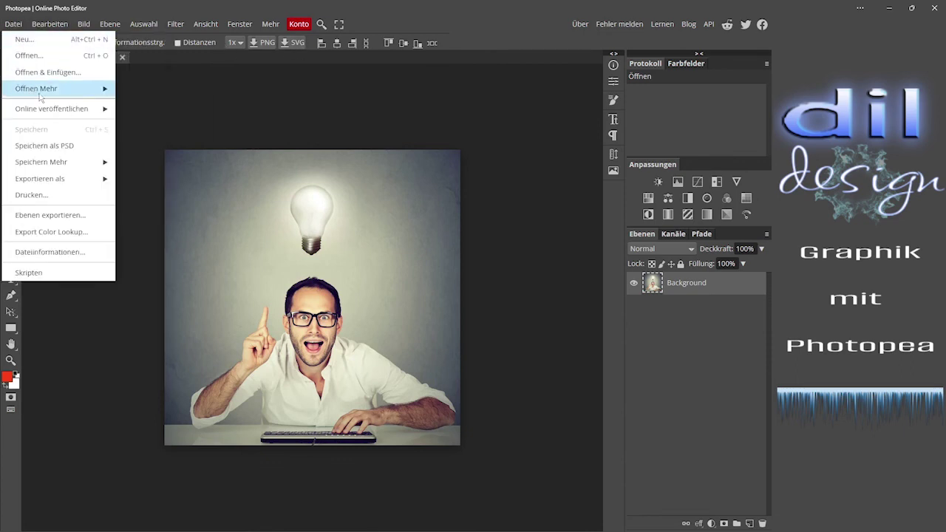
left_click(144, 122)
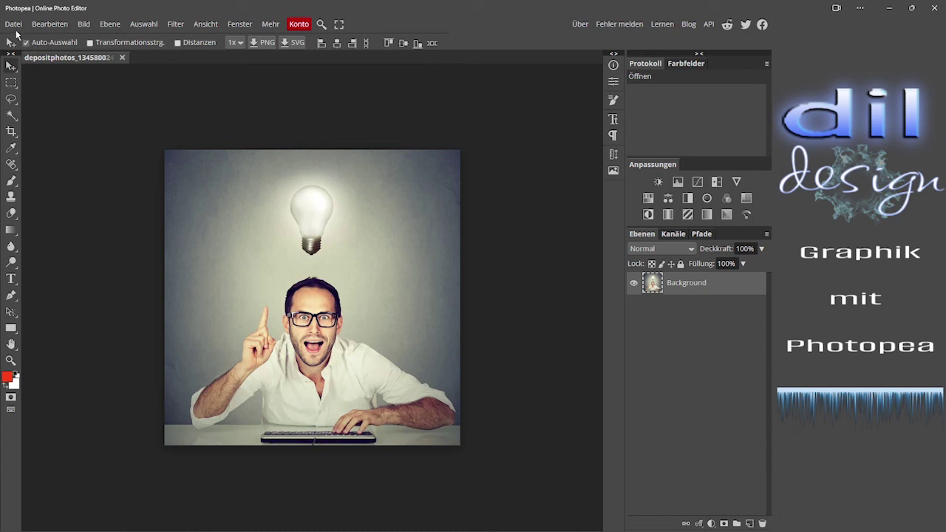
Look through File > Open More, then close the lightbulb-man document tab.
left_click(14, 24)
mouse_move(37, 89)
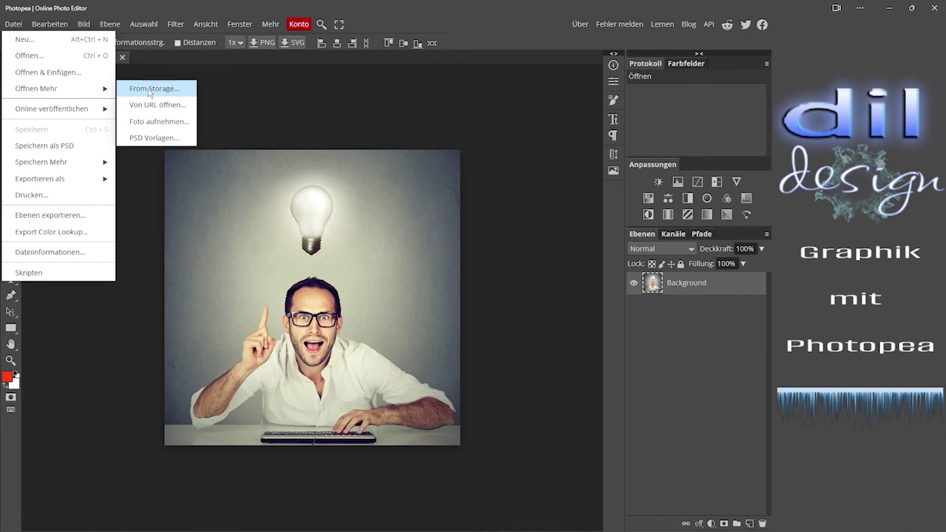
left_click(259, 107)
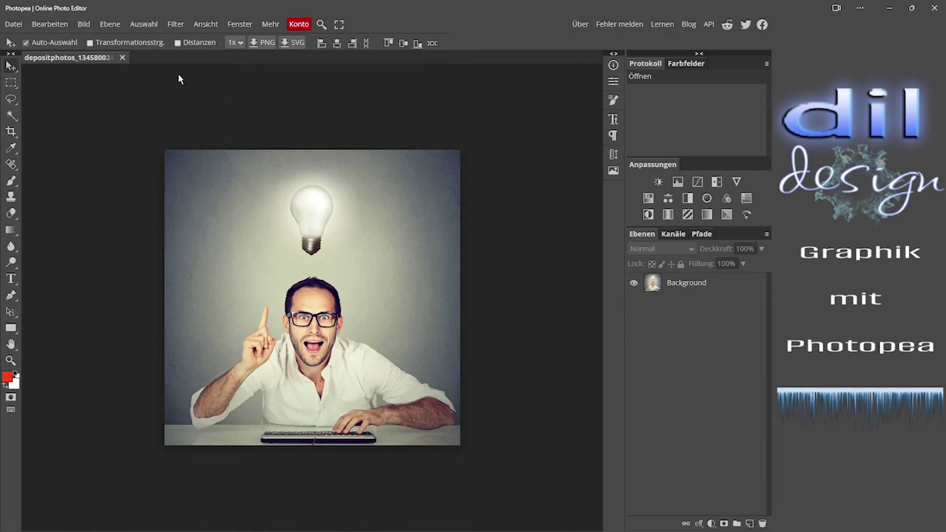
left_click(122, 57)
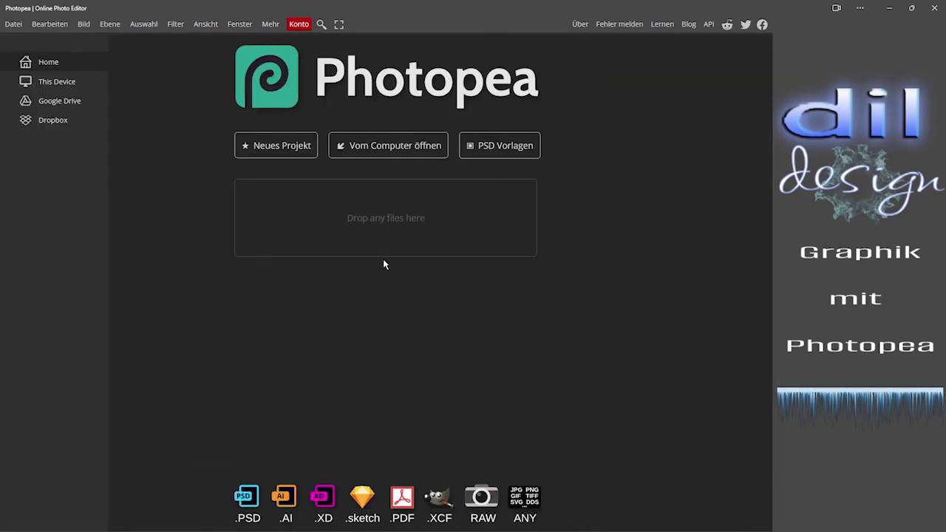